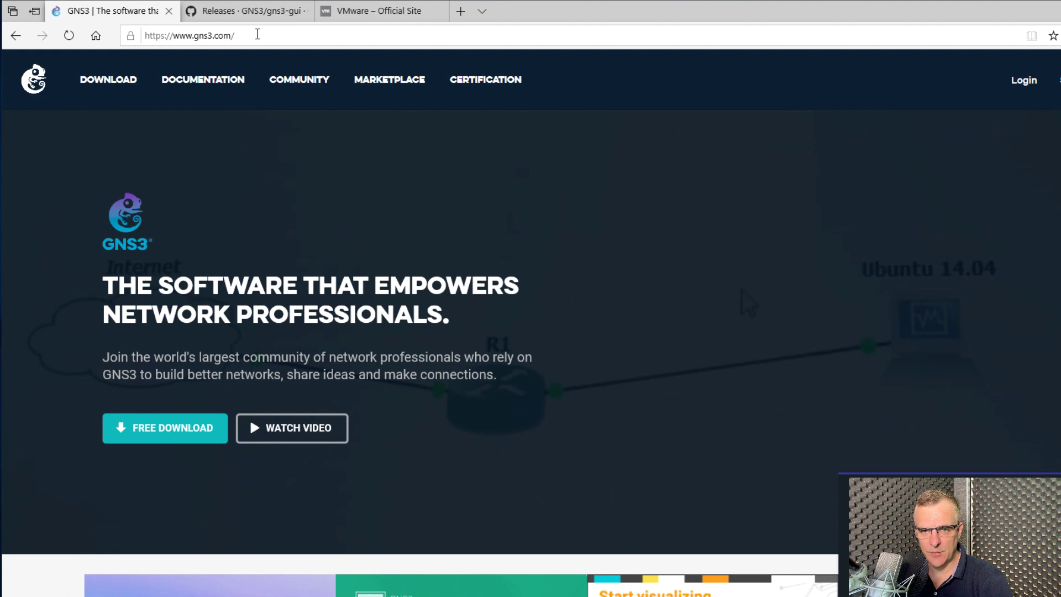
# Confirm on gns3.com's download page that the current release is Version 2.1.21, then return to the gns3-gui releases
pyautogui.click(258, 33)
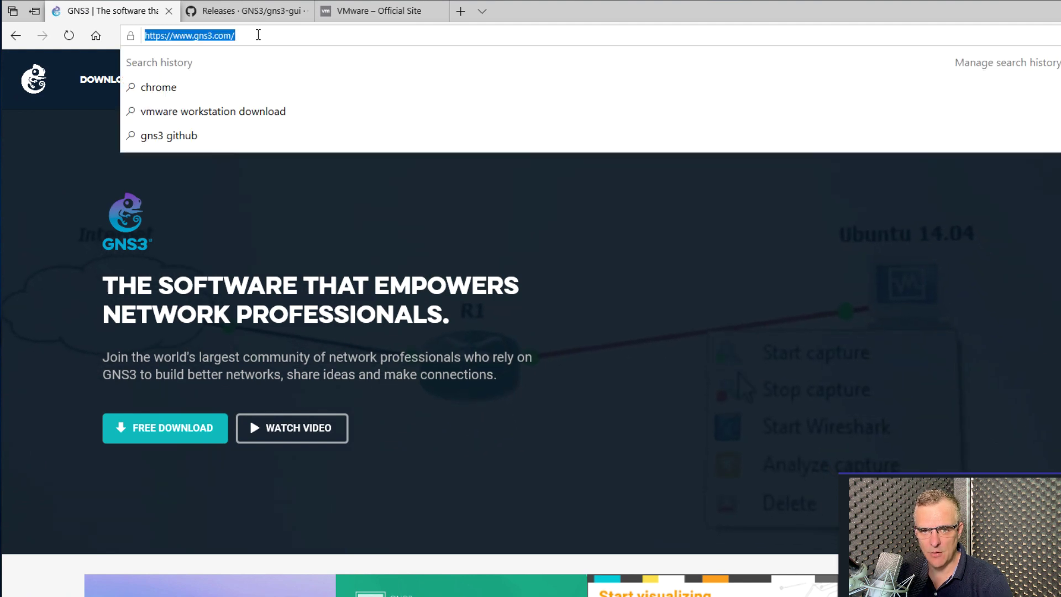
pyautogui.click(91, 89)
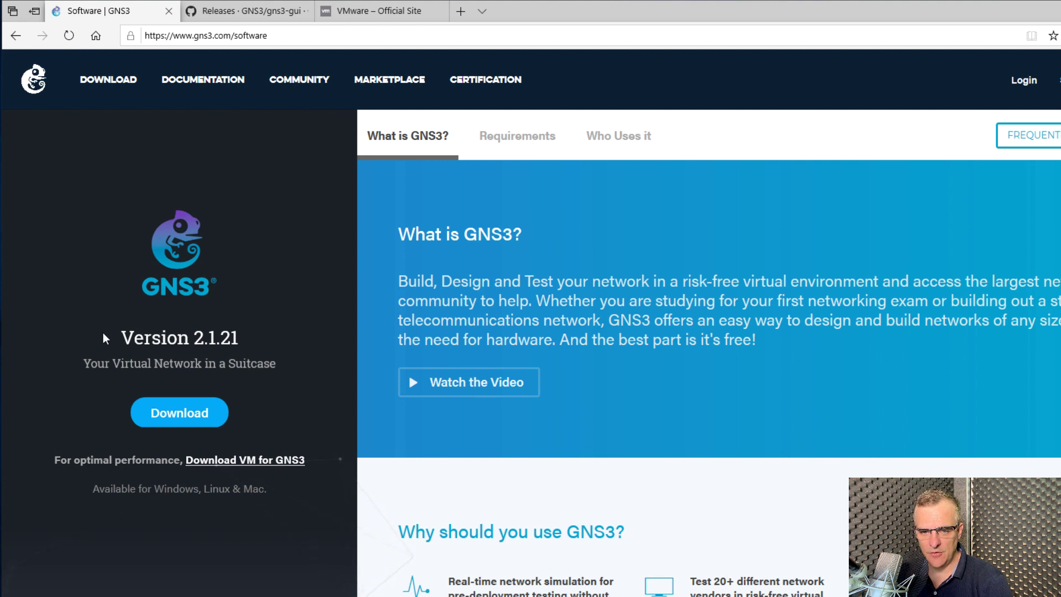
pyautogui.moveTo(119, 338); pyautogui.dragTo(267, 342)
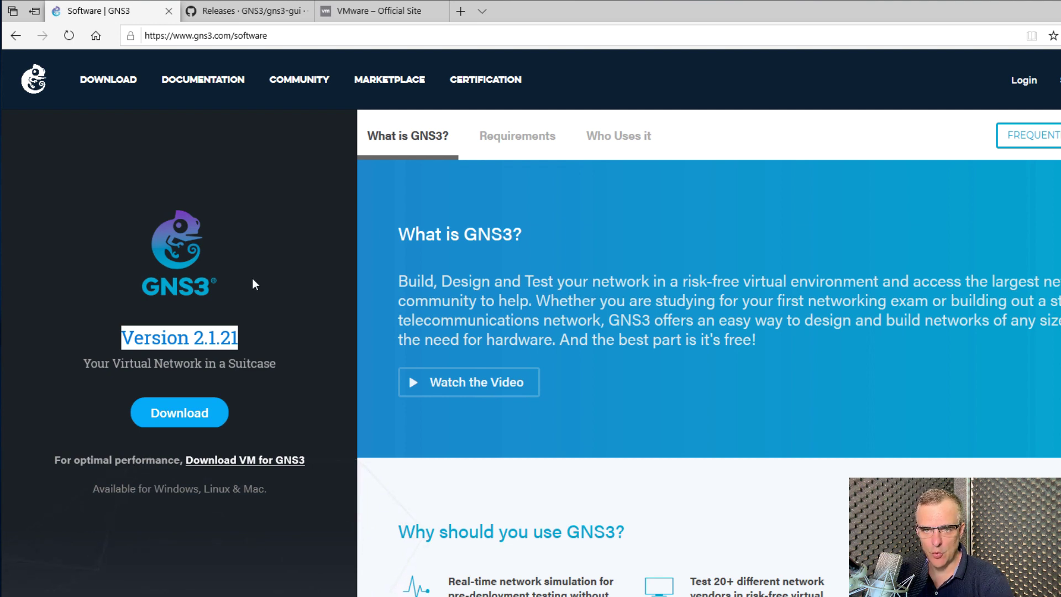
pyautogui.click(248, 10)
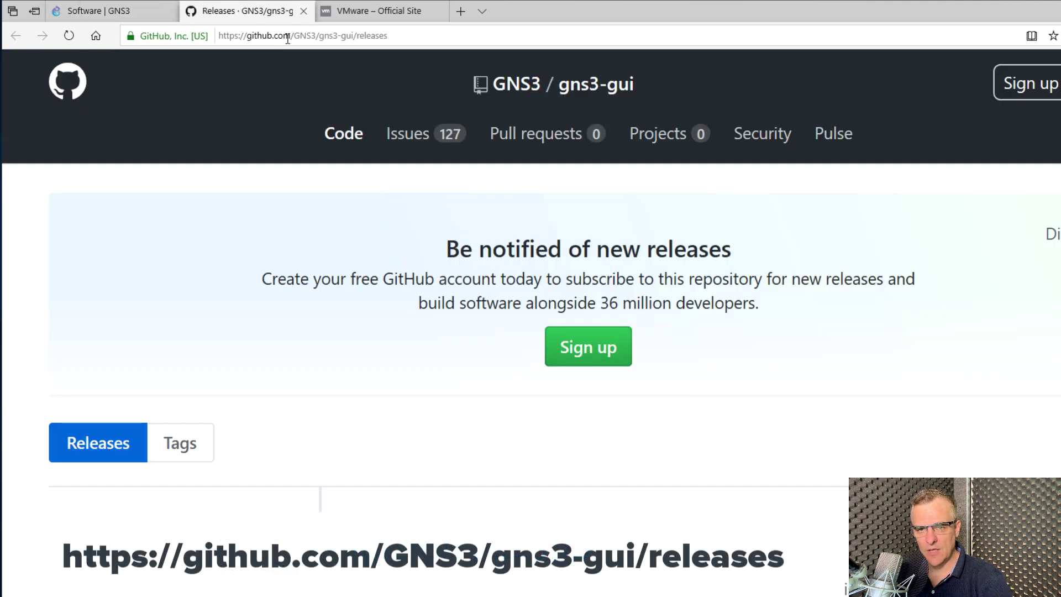
pyautogui.click(287, 36)
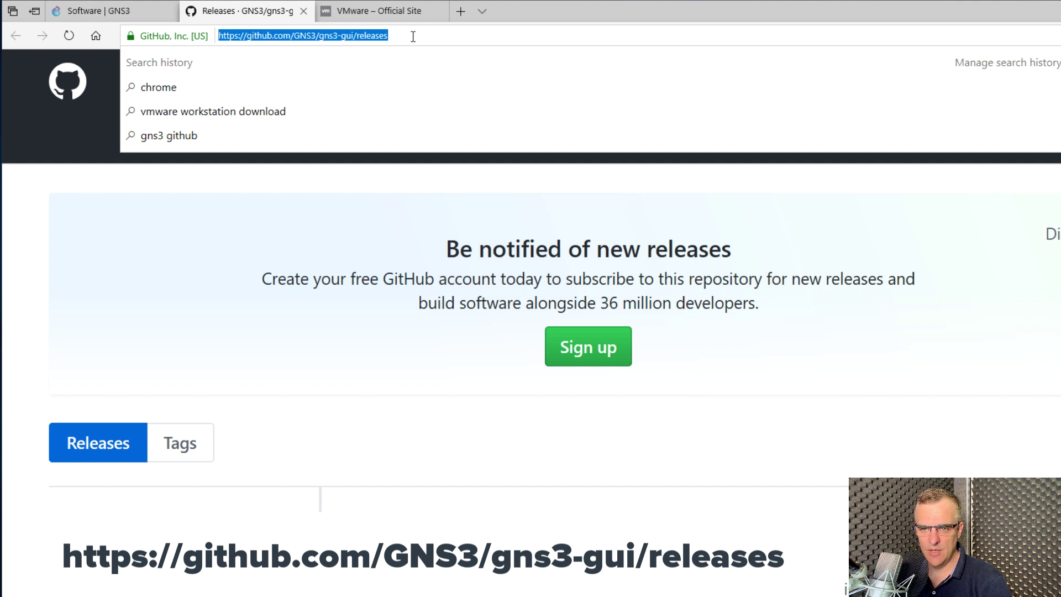
# Scroll the releases page to compare Version 2.2.0b3 with Version 2.1.21
pyautogui.click(413, 36)
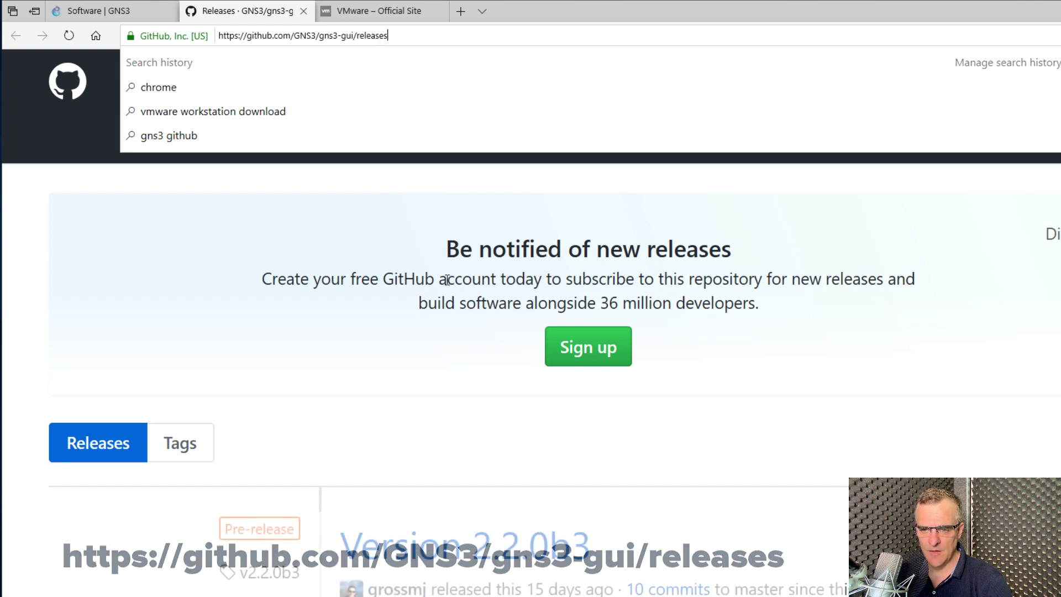
pyautogui.scroll(-1, 469, 307)
pyautogui.scroll(-5, 469, 307)
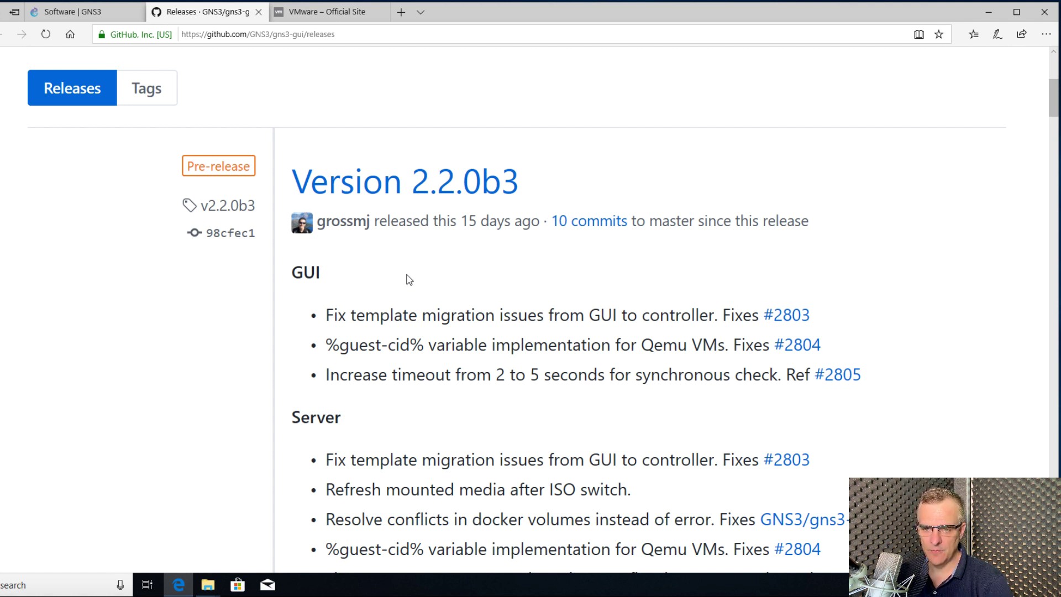
pyautogui.scroll(-2, 409, 279)
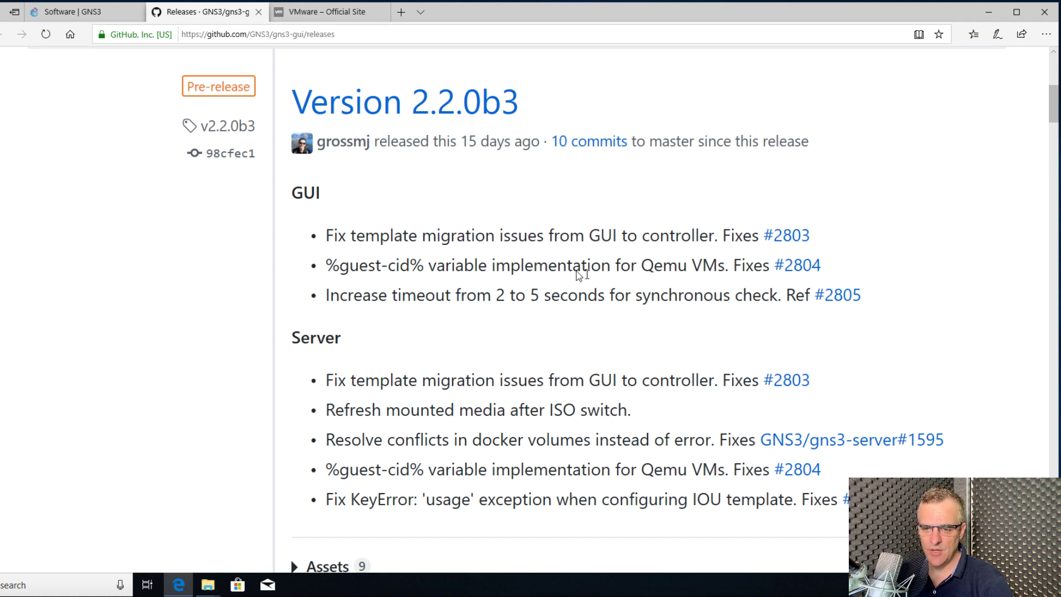
pyautogui.scroll(-8, 576, 271)
pyautogui.scroll(-6, 576, 271)
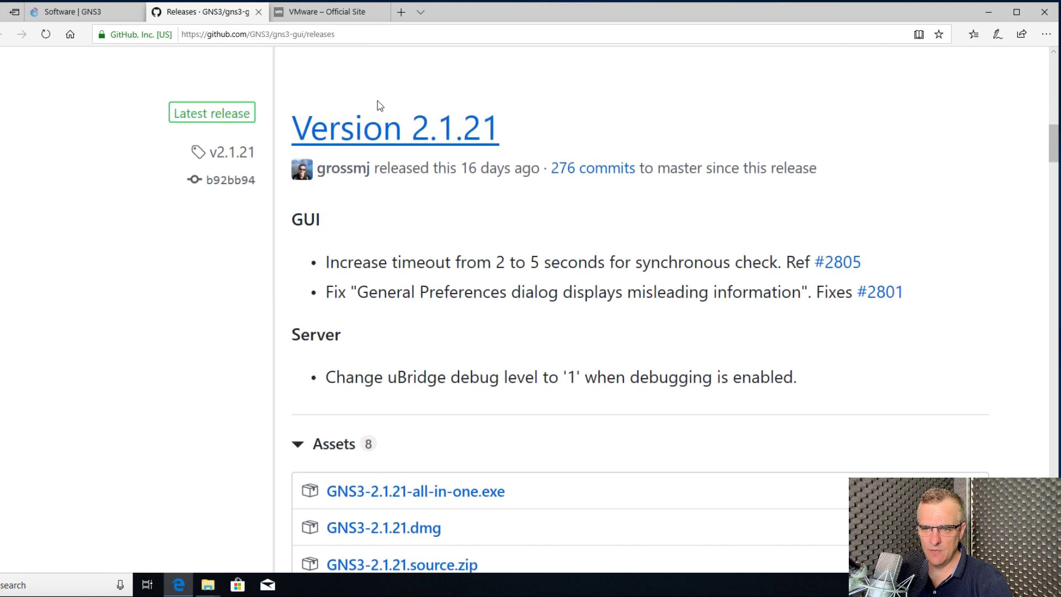
pyautogui.moveTo(379, 104); pyautogui.dragTo(296, 127)
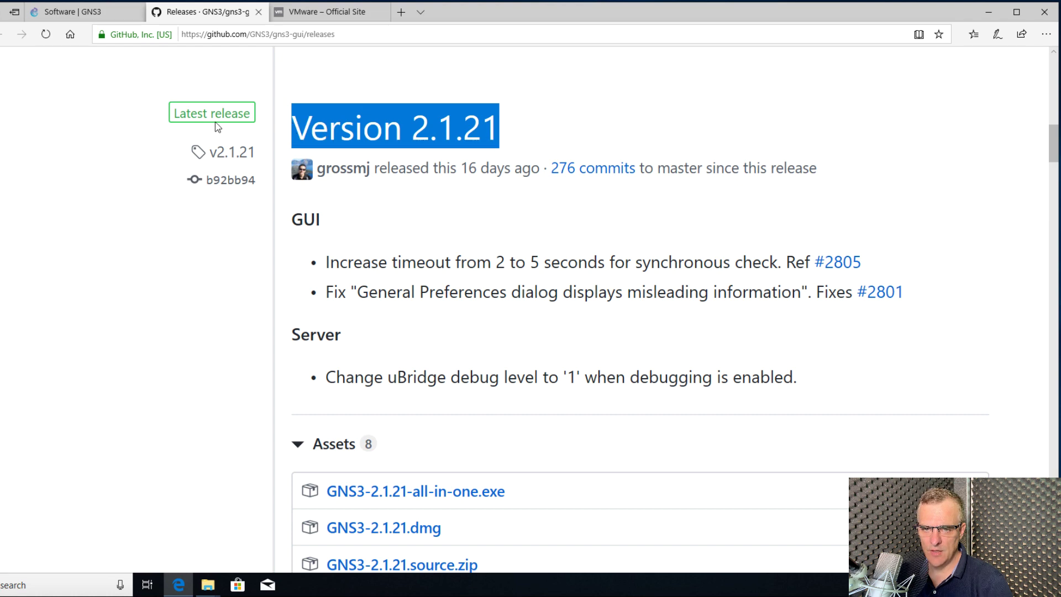
pyautogui.scroll(3, 435, 117)
pyautogui.scroll(14, 435, 118)
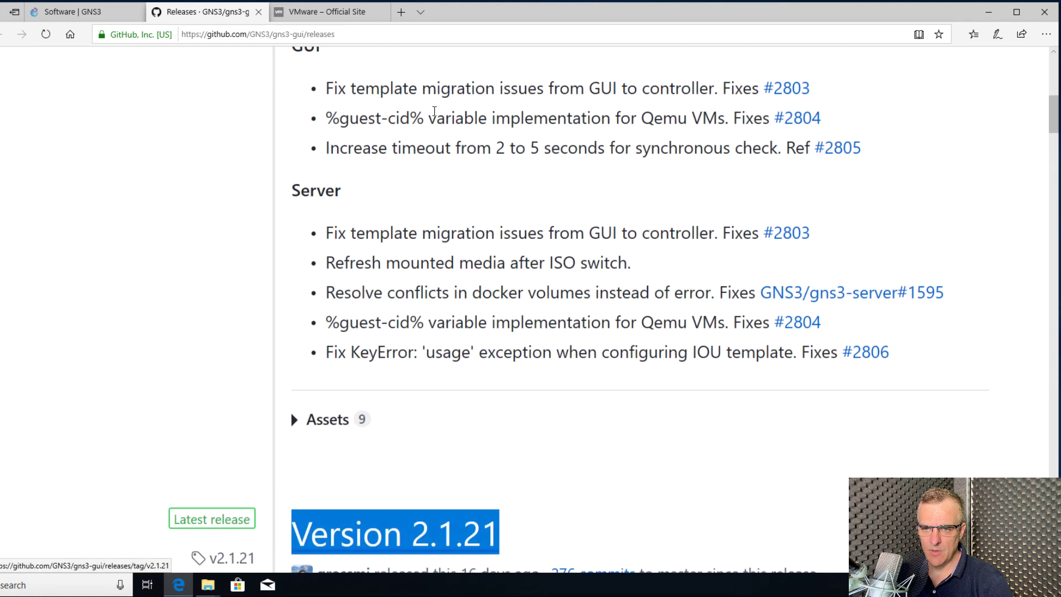
pyautogui.scroll(-3, 472, 161)
# Expand the 9 assets listed under the Version 2.2.0b3 pre-release
pyautogui.moveTo(542, 127); pyautogui.dragTo(299, 109)
pyautogui.scroll(-6, 299, 109)
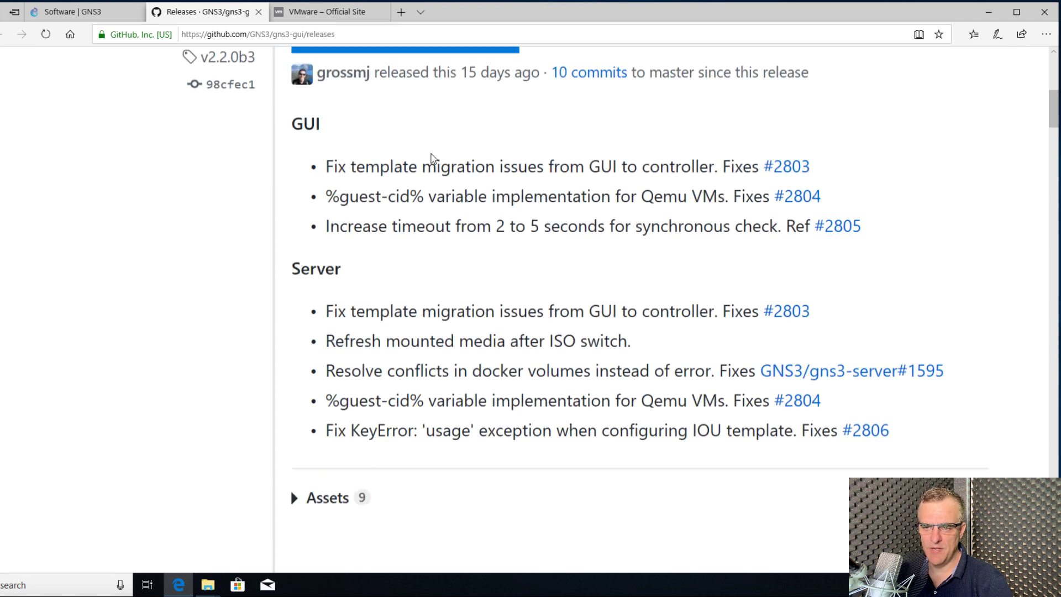
pyautogui.click(297, 337)
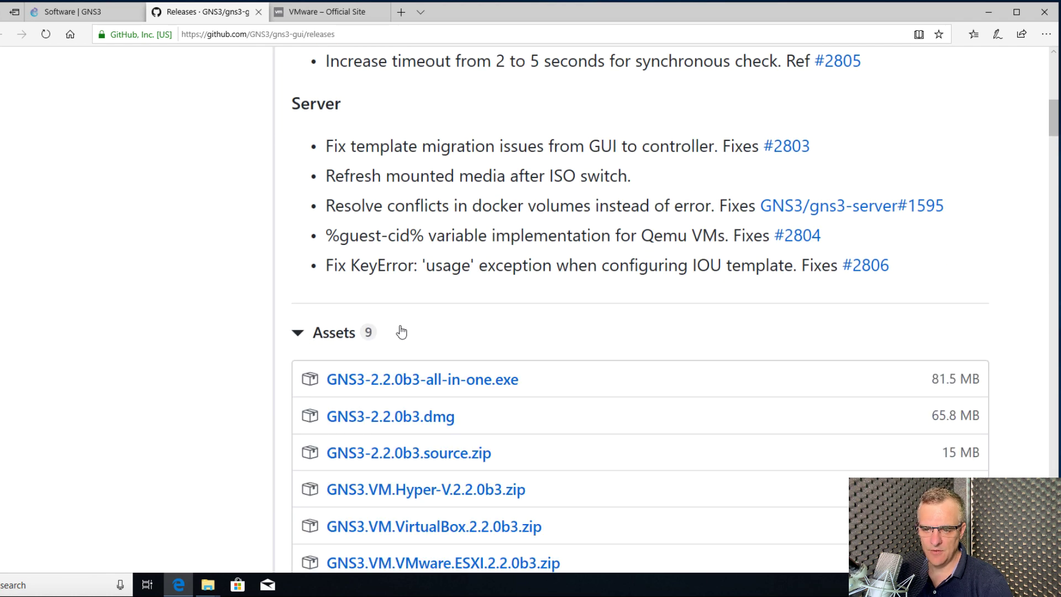
pyautogui.scroll(-5, 403, 332)
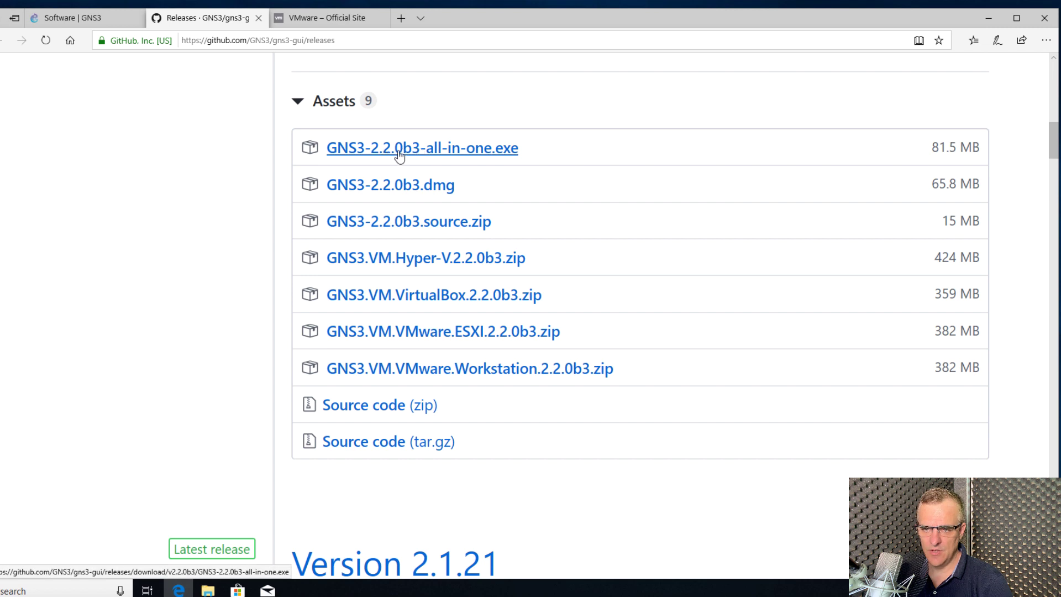
# Download and save GNS3-2.2.0b3-all-in-one.exe (81.5 MB) from the 2.2.0b3 assets
pyautogui.click(445, 154)
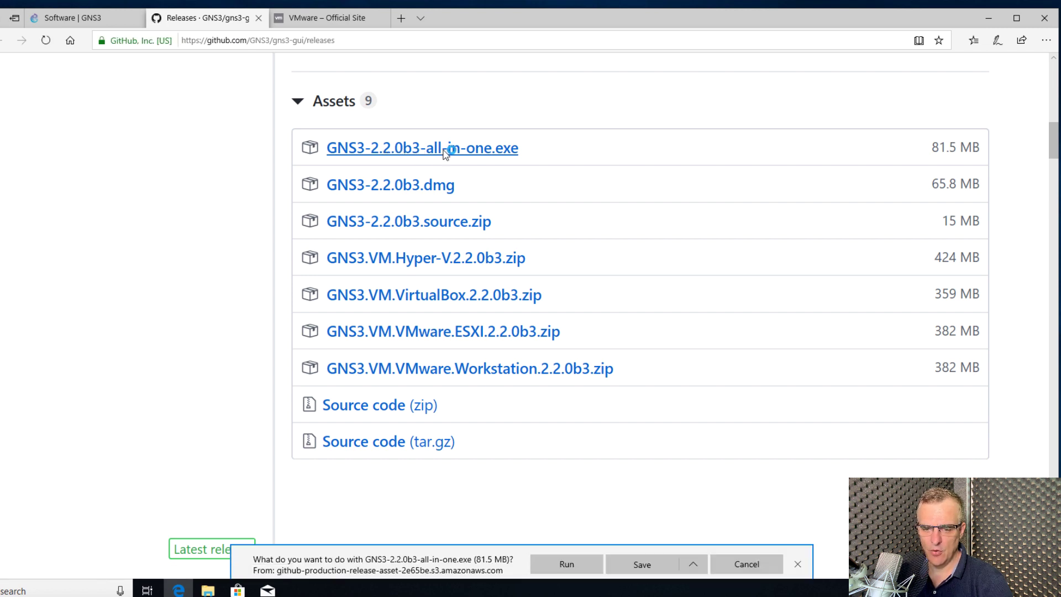
pyautogui.click(642, 567)
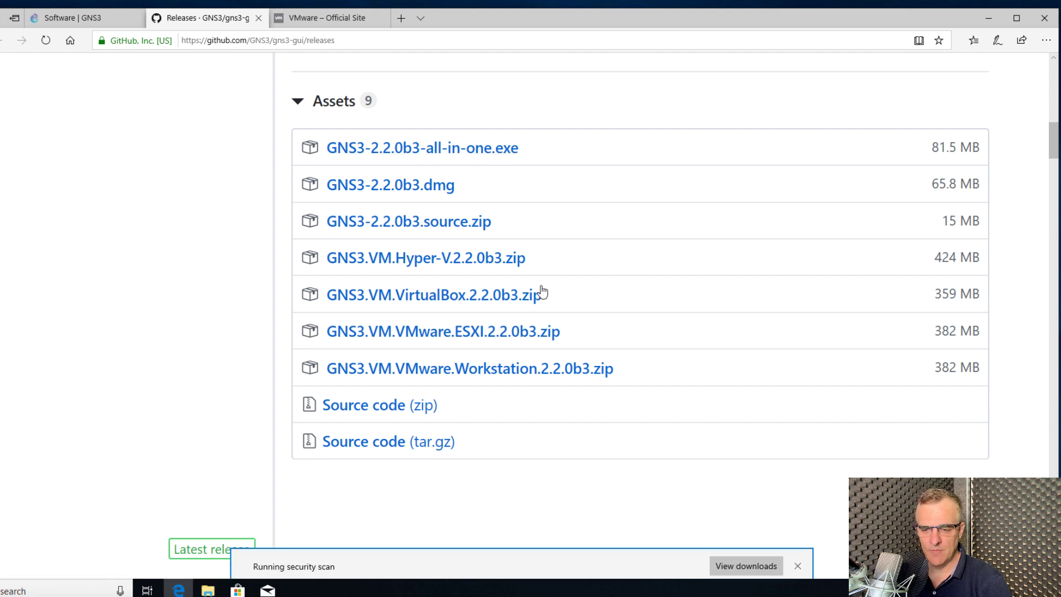
# Save GNS3.VM.VMware.Workstation.2.2.0b3.zip (382 MB) and switch over to the VMware website
pyautogui.click(469, 368)
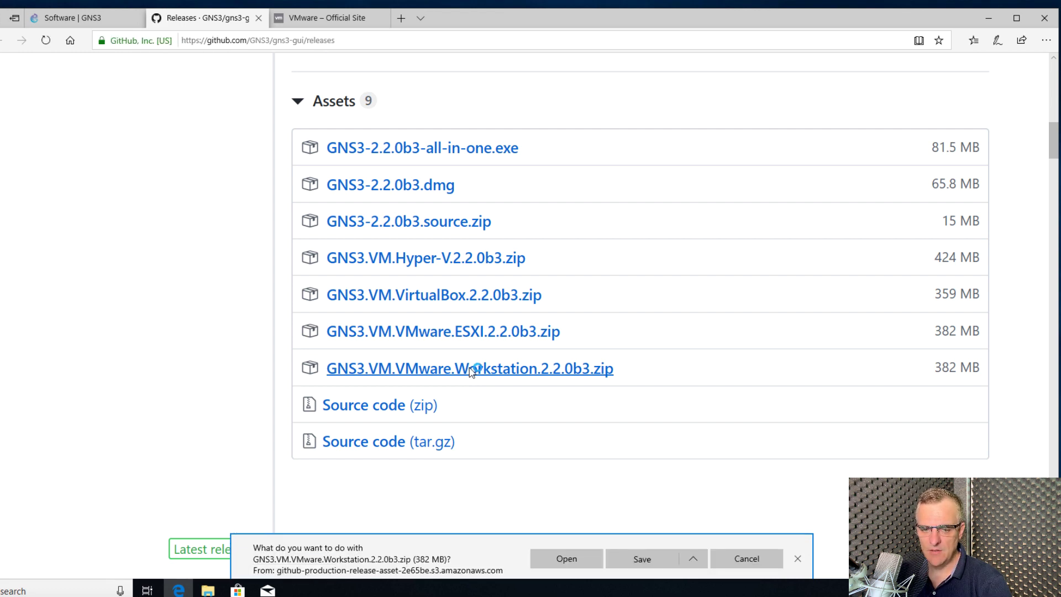
pyautogui.click(646, 564)
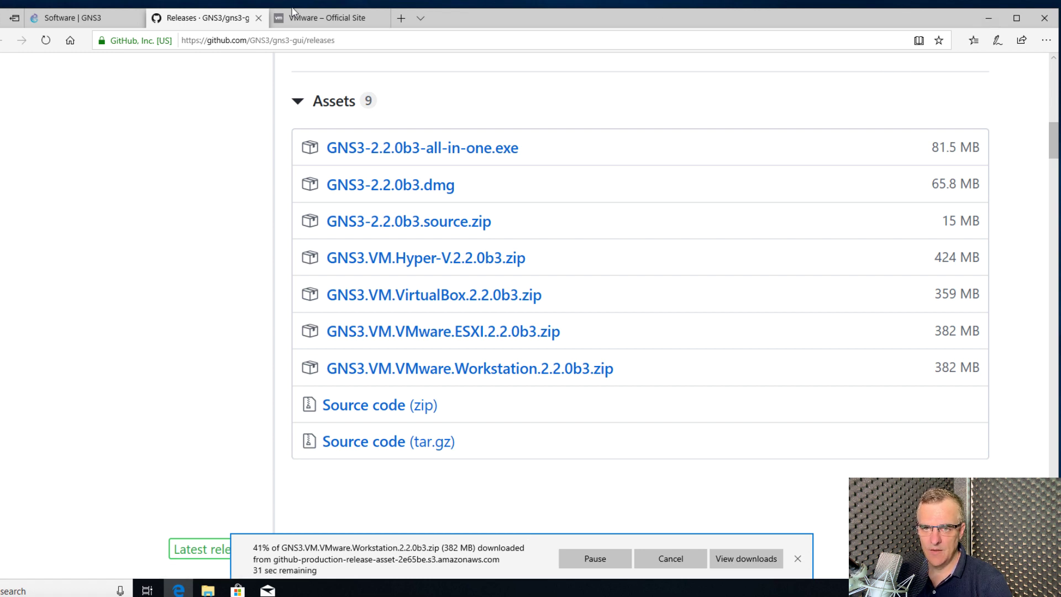
pyautogui.moveTo(299, 15)
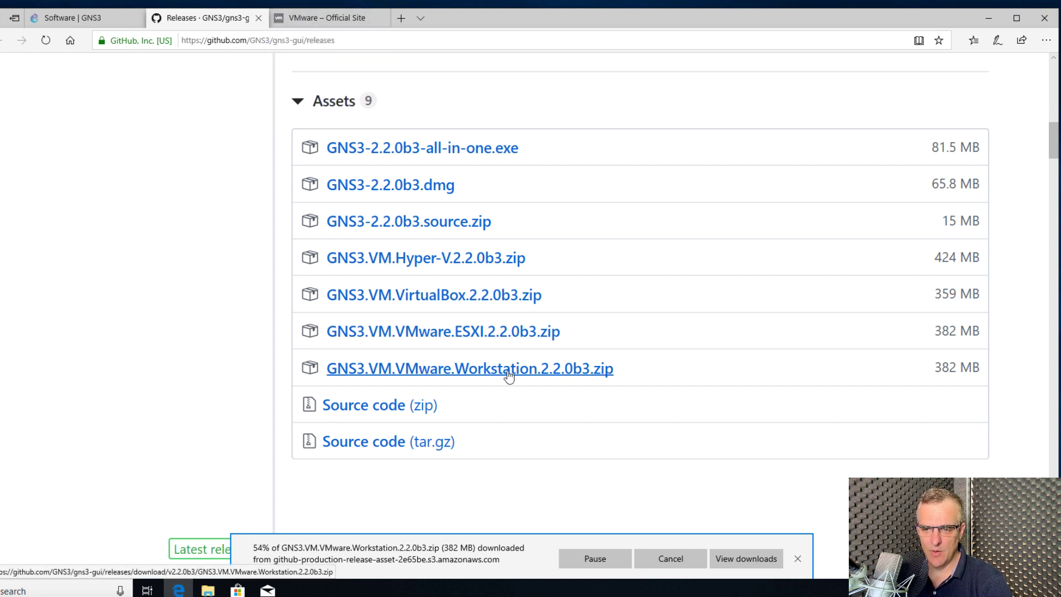
pyautogui.click(320, 21)
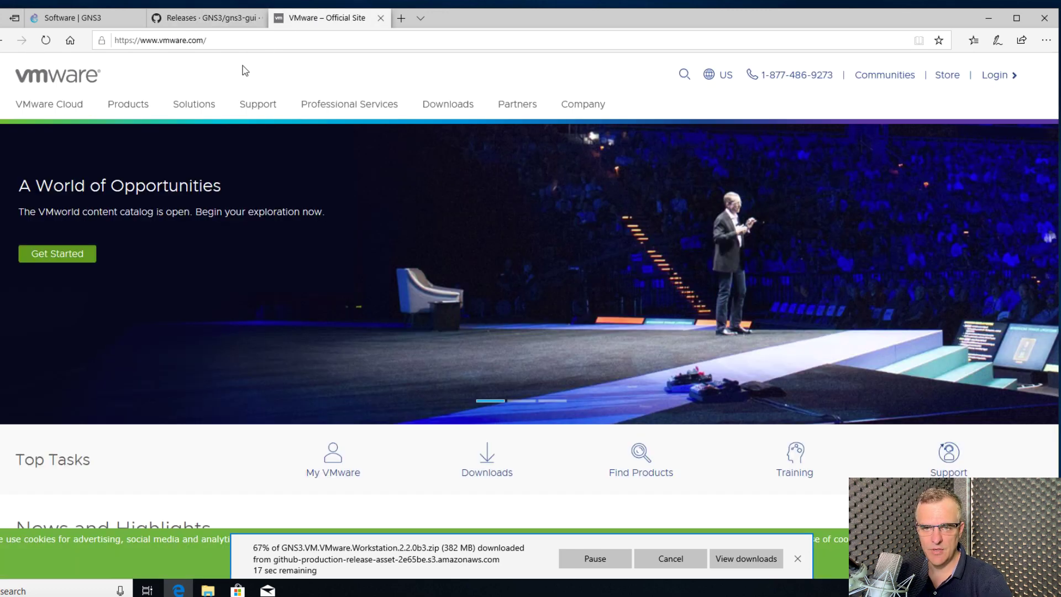
# Request the Windows download of VMware Workstation Pro 15.0.4 from the VMware Downloads menu
pyautogui.click(223, 21)
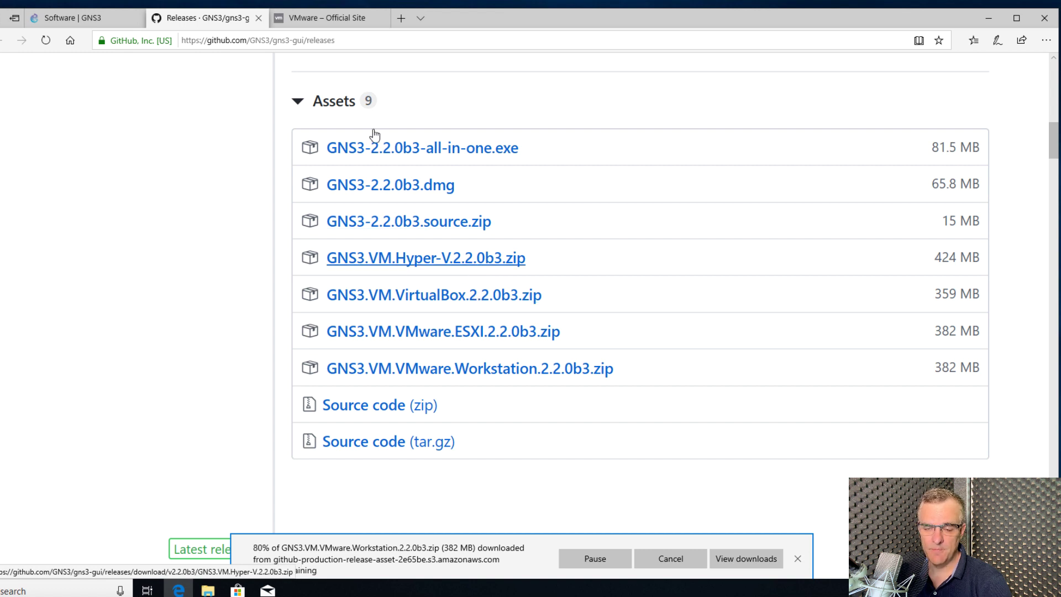
pyautogui.moveTo(318, 24)
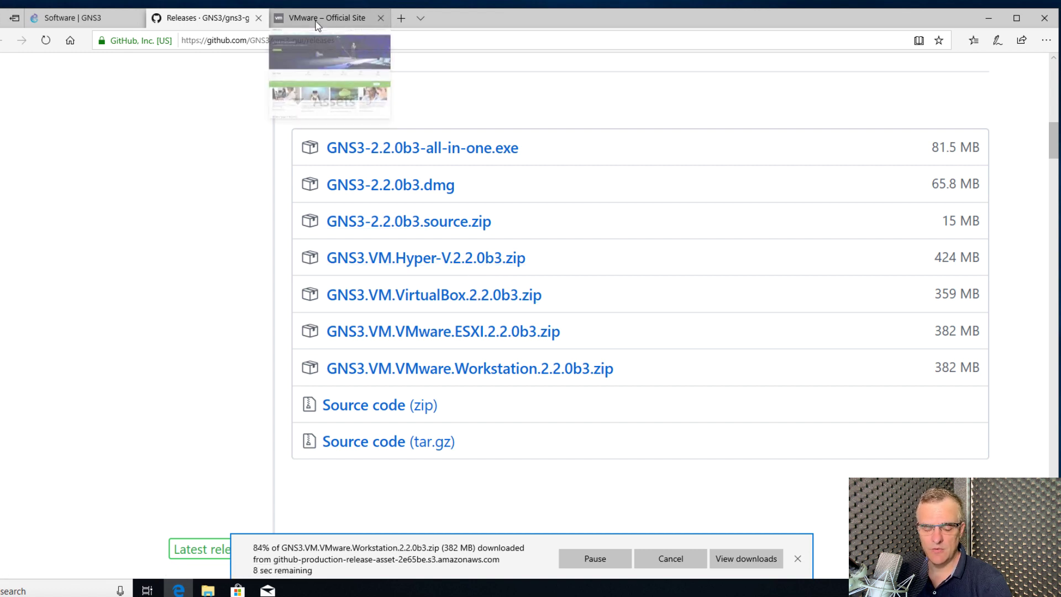
pyautogui.click(317, 21)
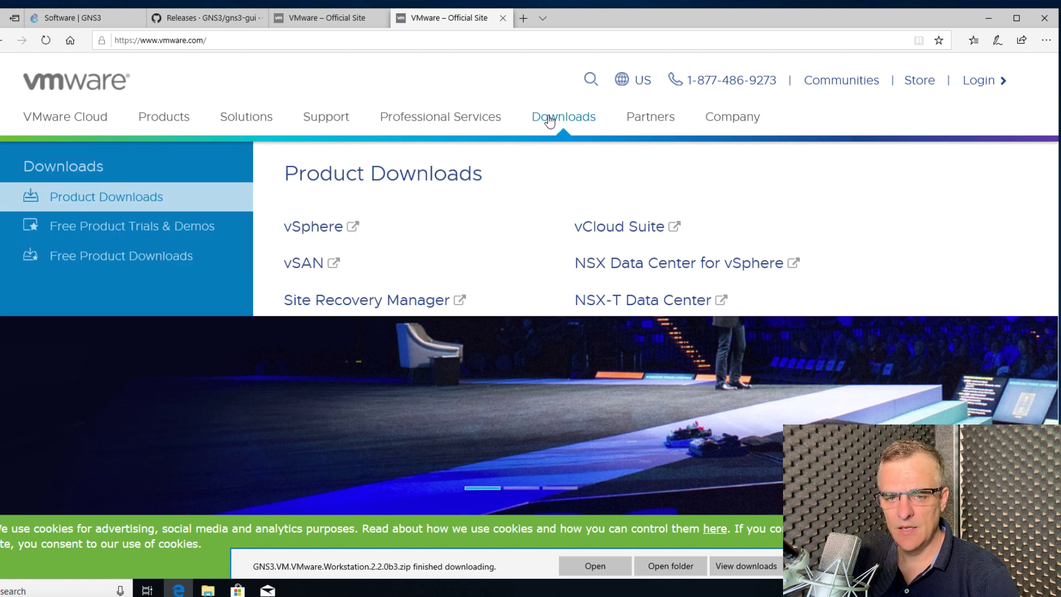
pyautogui.moveTo(550, 122); pyautogui.dragTo(536, 116)
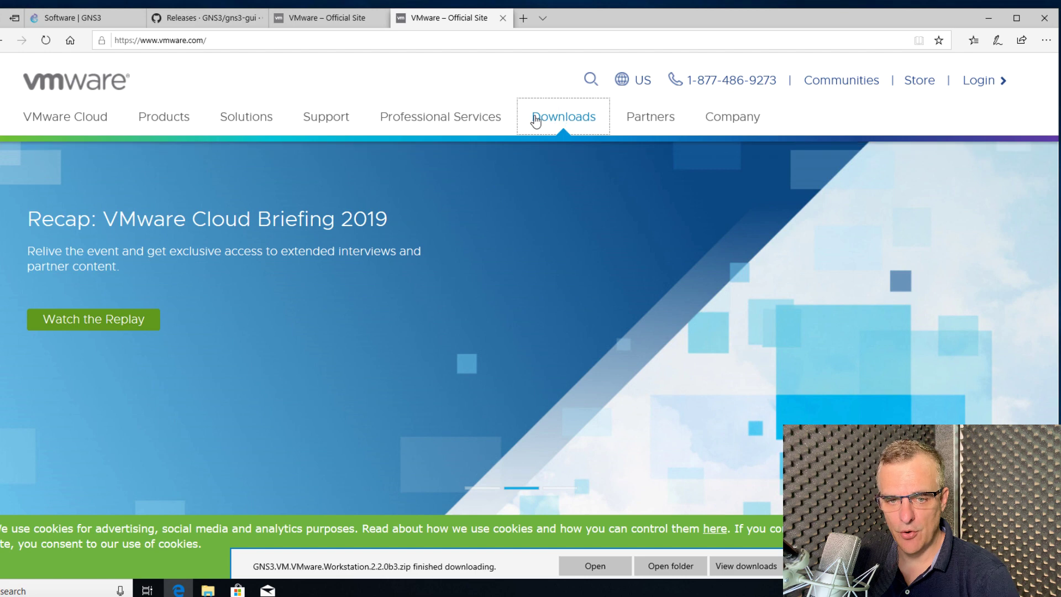
pyautogui.moveTo(569, 115)
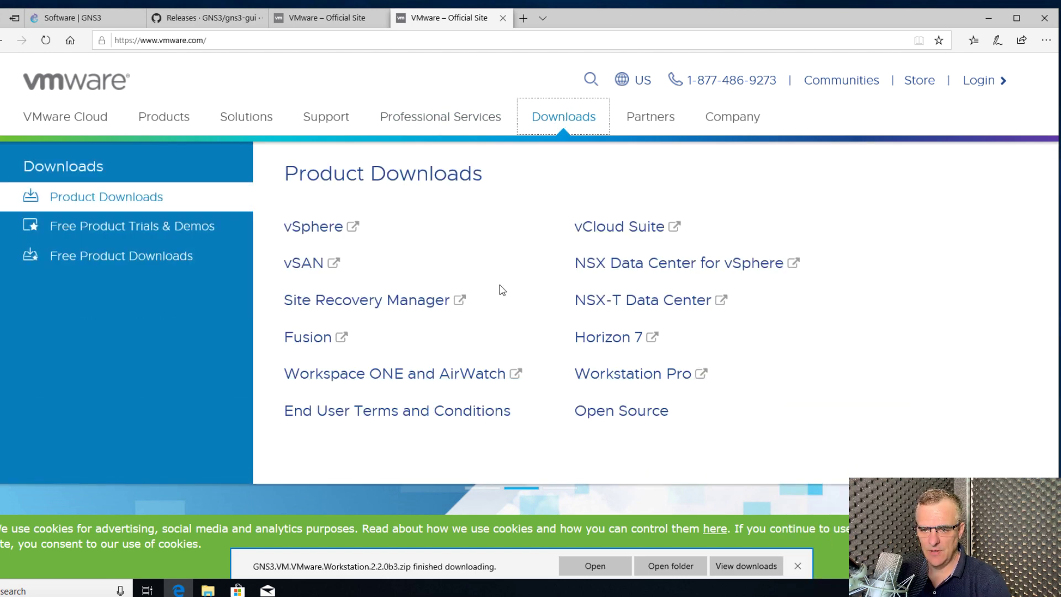
pyautogui.click(623, 375)
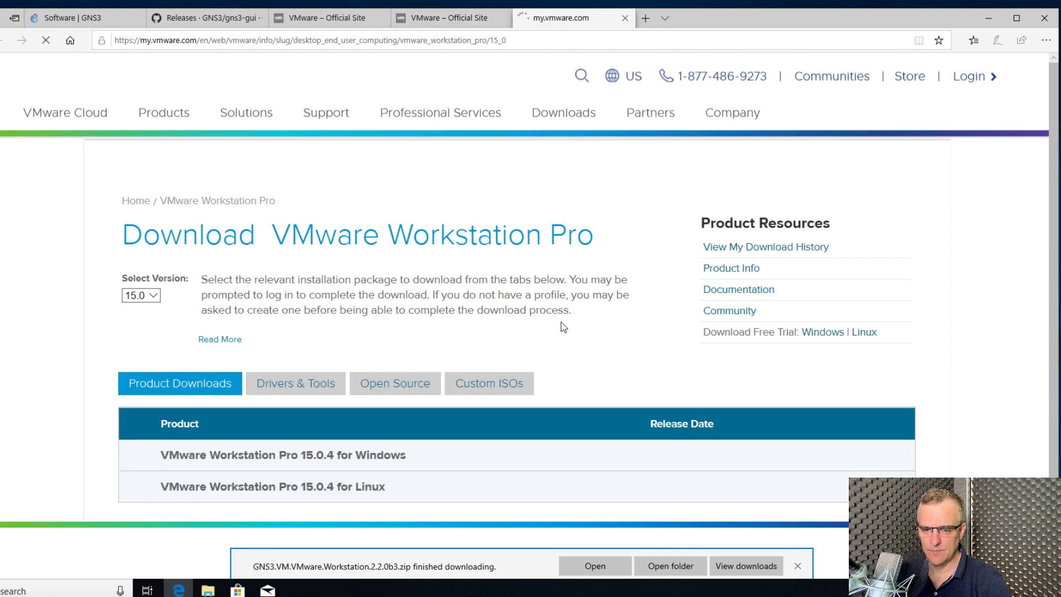
pyautogui.scroll(-2, 557, 310)
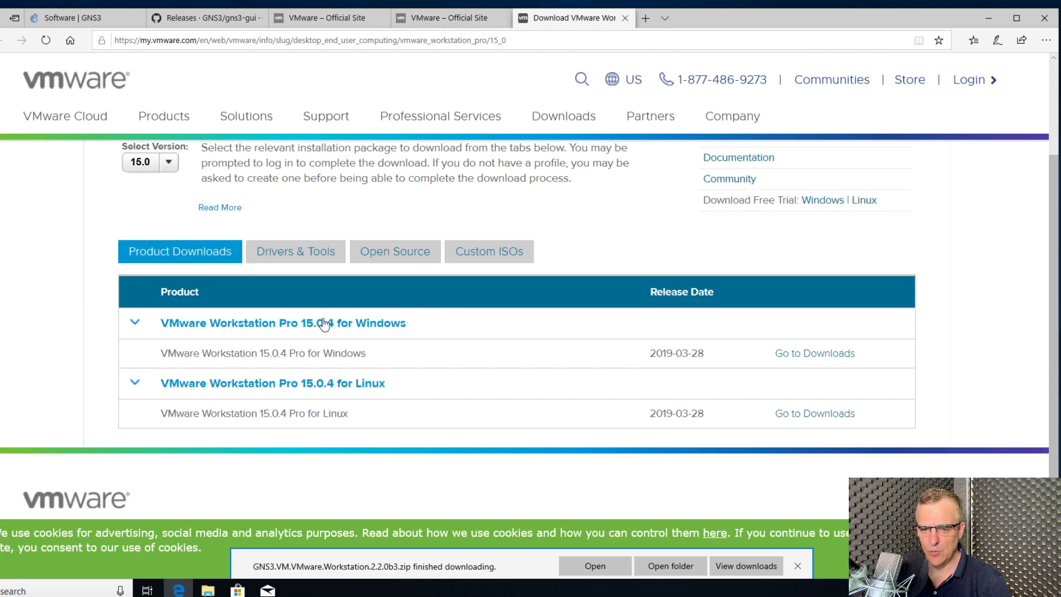
pyautogui.click(794, 351)
pyautogui.scroll(-3, 663, 306)
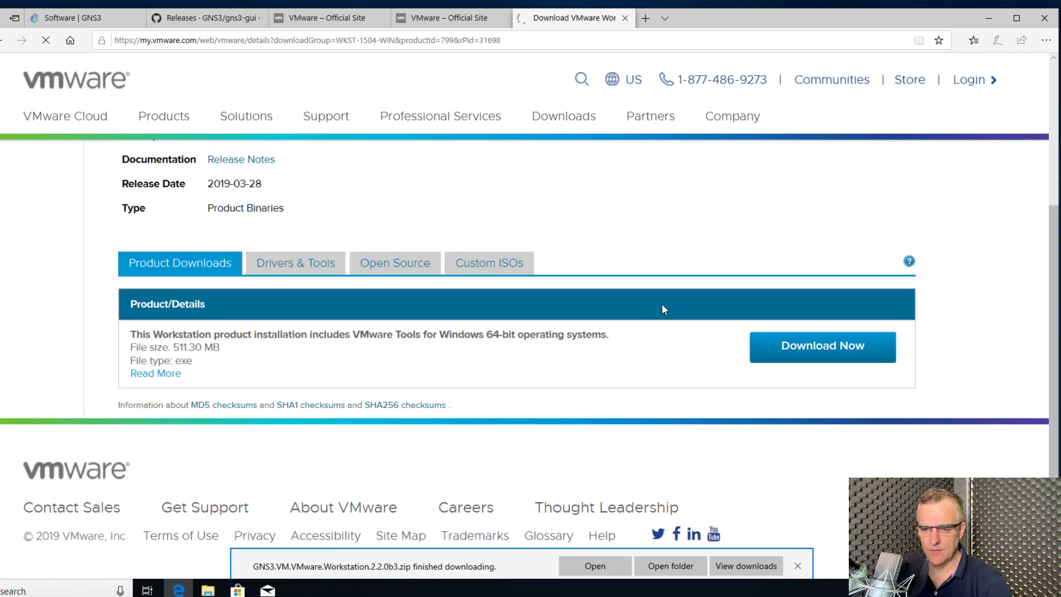
pyautogui.click(846, 345)
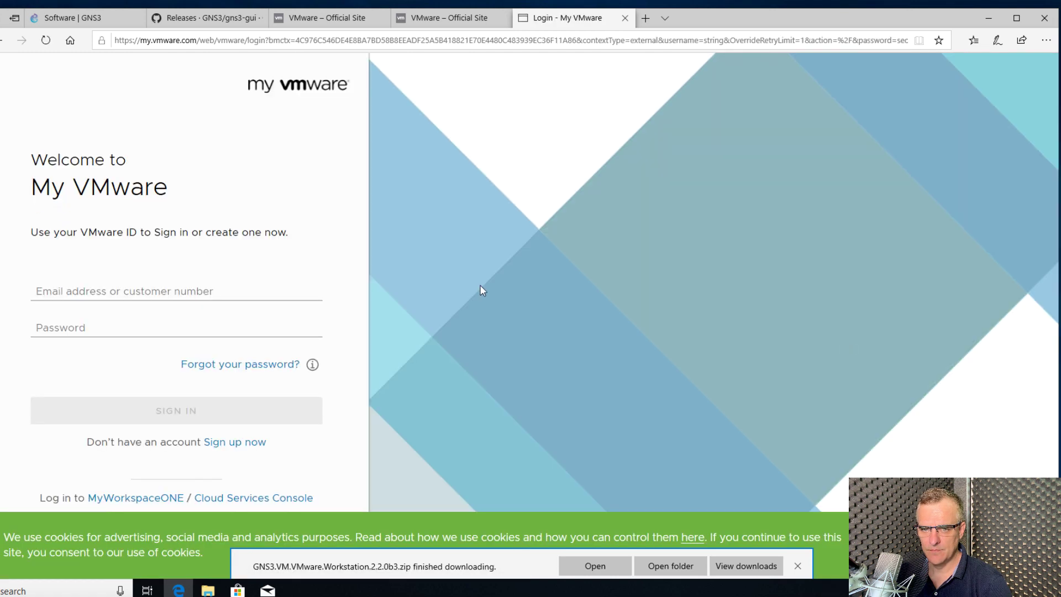
# Sign in with the VMware ID e-mail and password, accept the EULA, and save VMware-workstation-full-15.0.4-12990004.exe
pyautogui.click(214, 289)
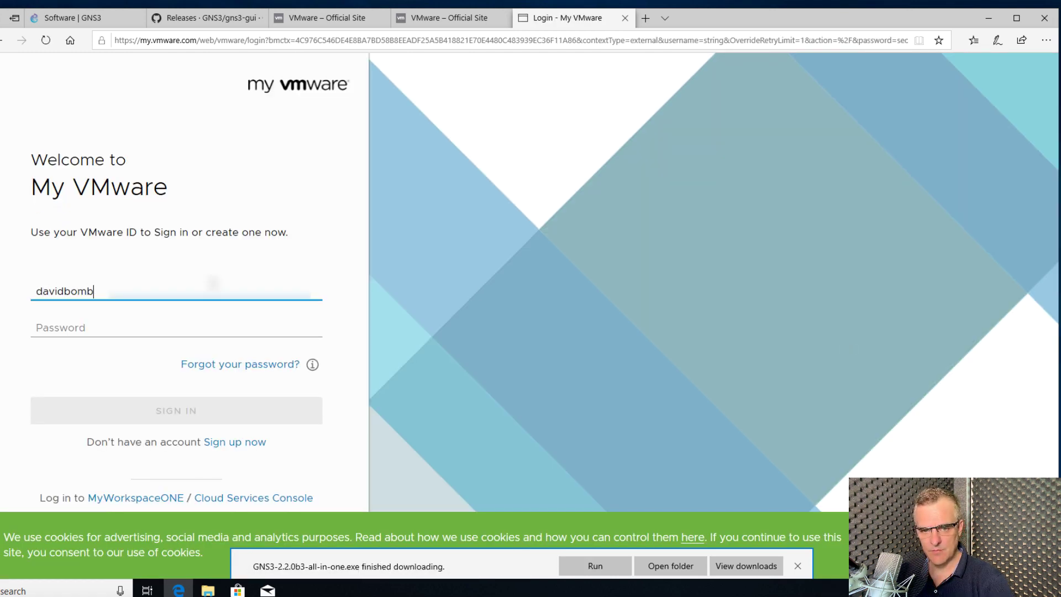
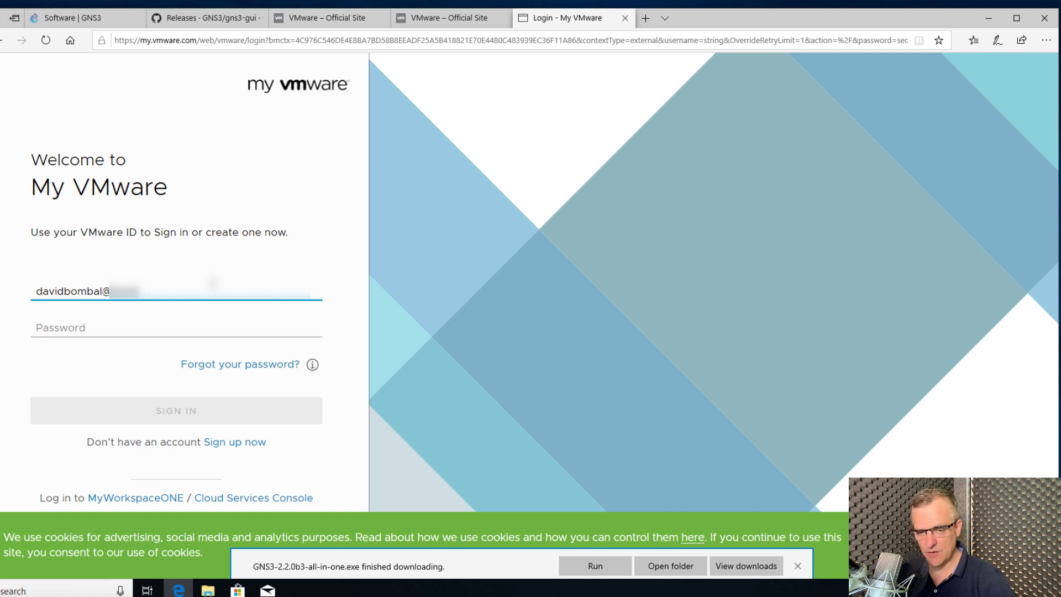
pyautogui.press('Tab')
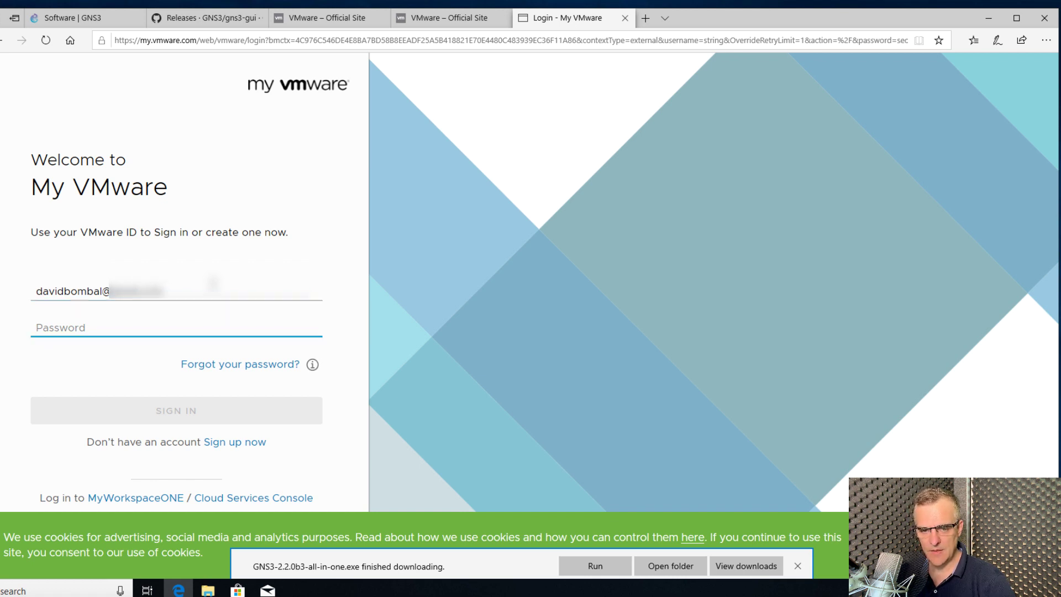
pyautogui.write('•••••')
pyautogui.click(236, 426)
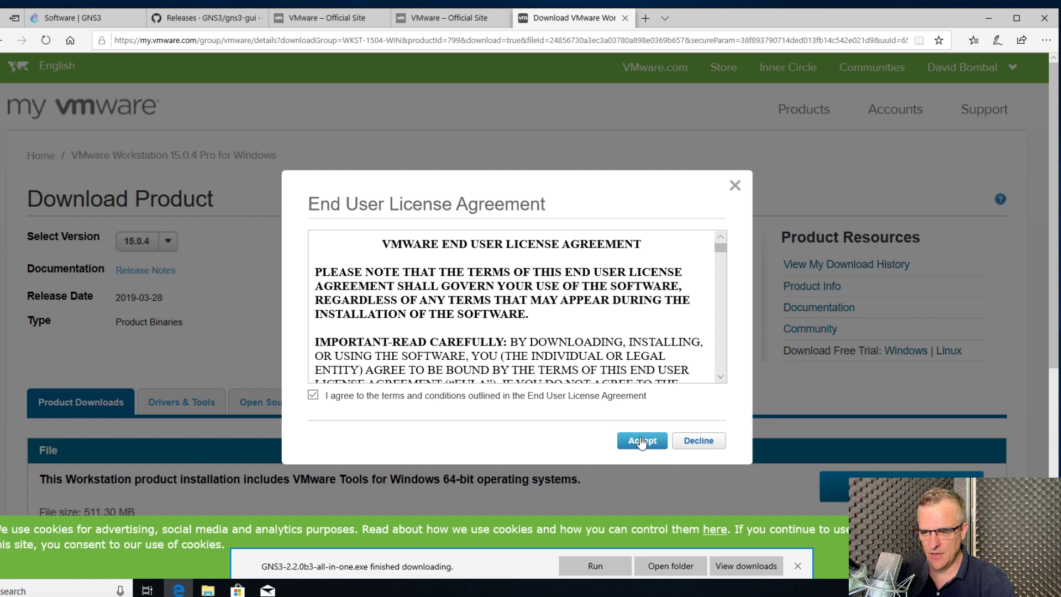
pyautogui.click(641, 441)
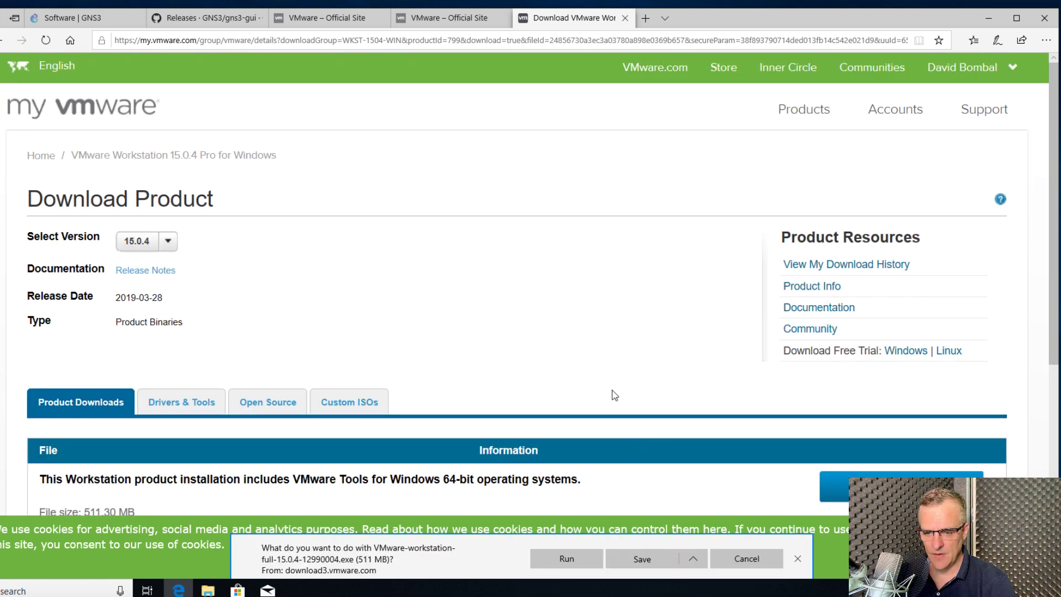
pyautogui.click(633, 554)
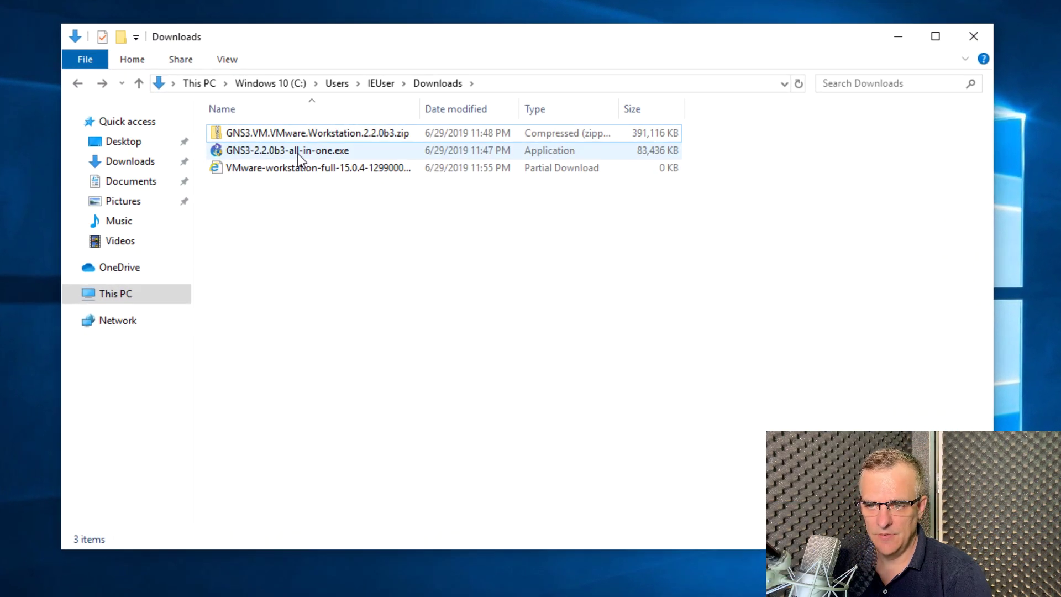
# Extract All from GNS3.VM.VMware.Workstation.2.2.0b3.zip to produce GNS3 VM.ova
pyautogui.click(297, 154)
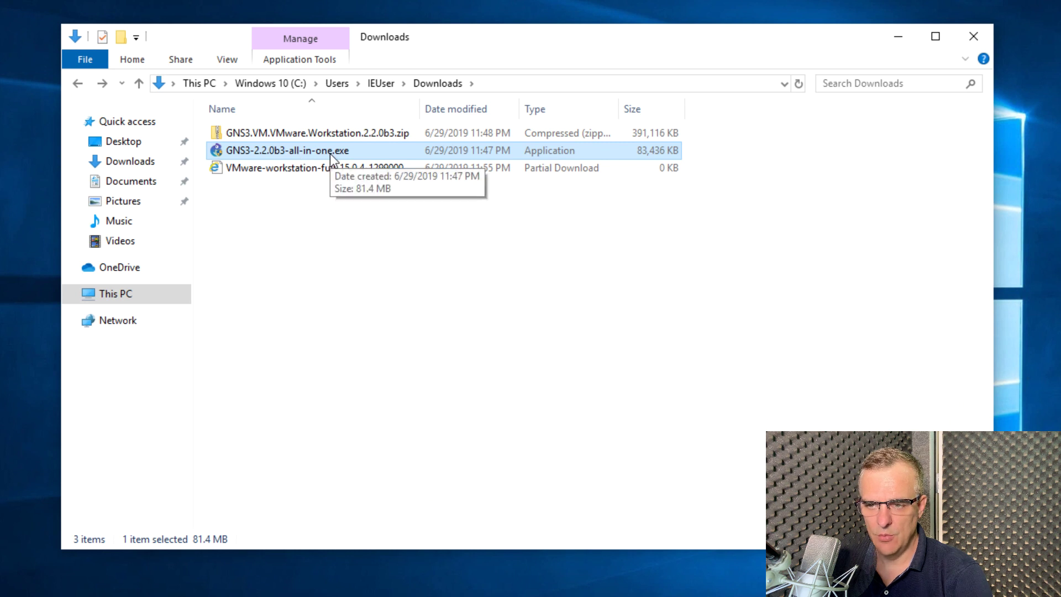
pyautogui.click(342, 135)
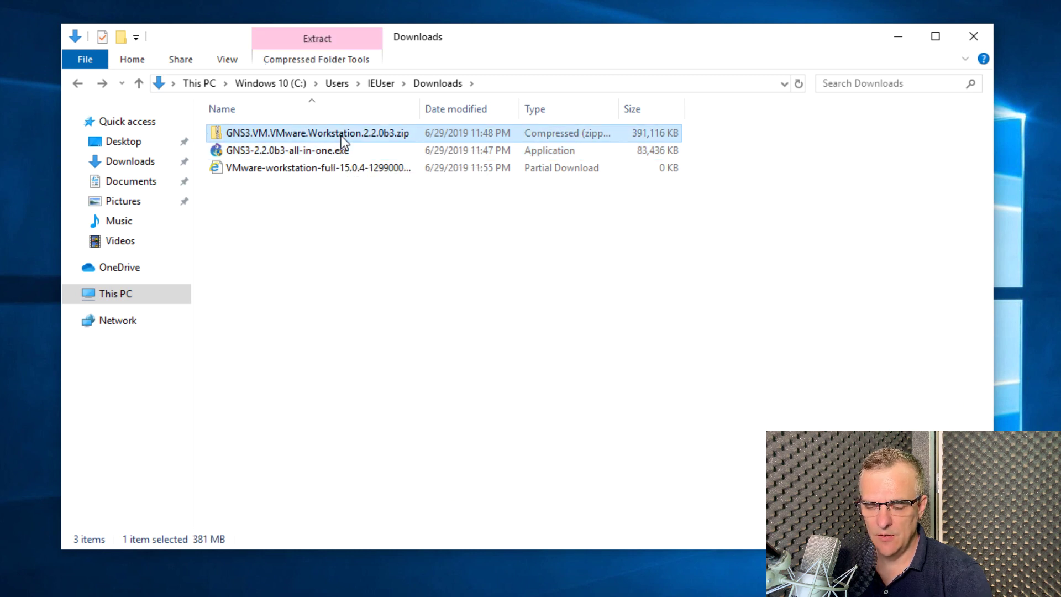
pyautogui.rightClick(340, 134)
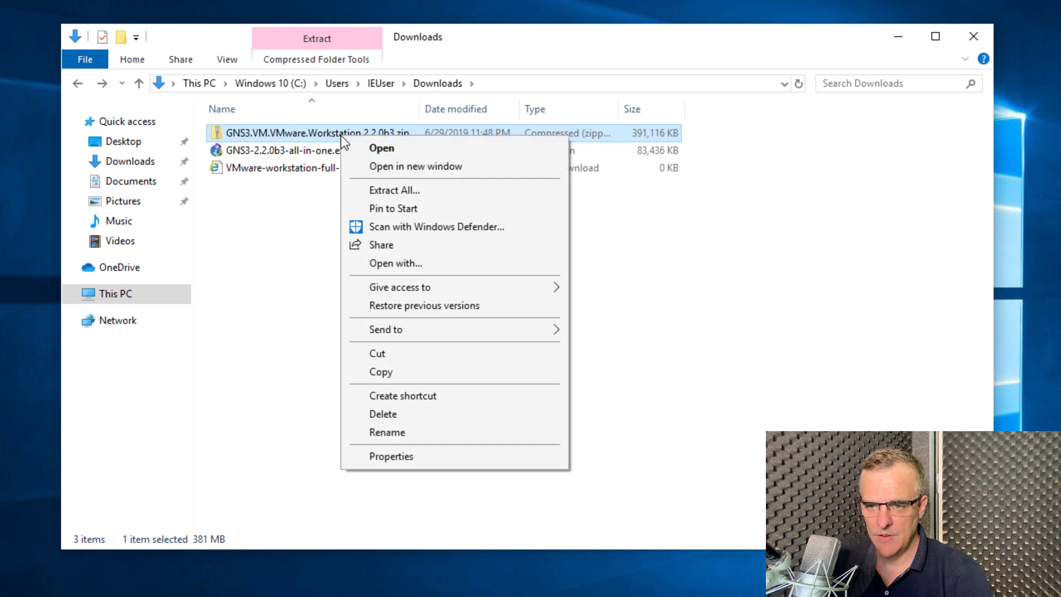
pyautogui.click(396, 185)
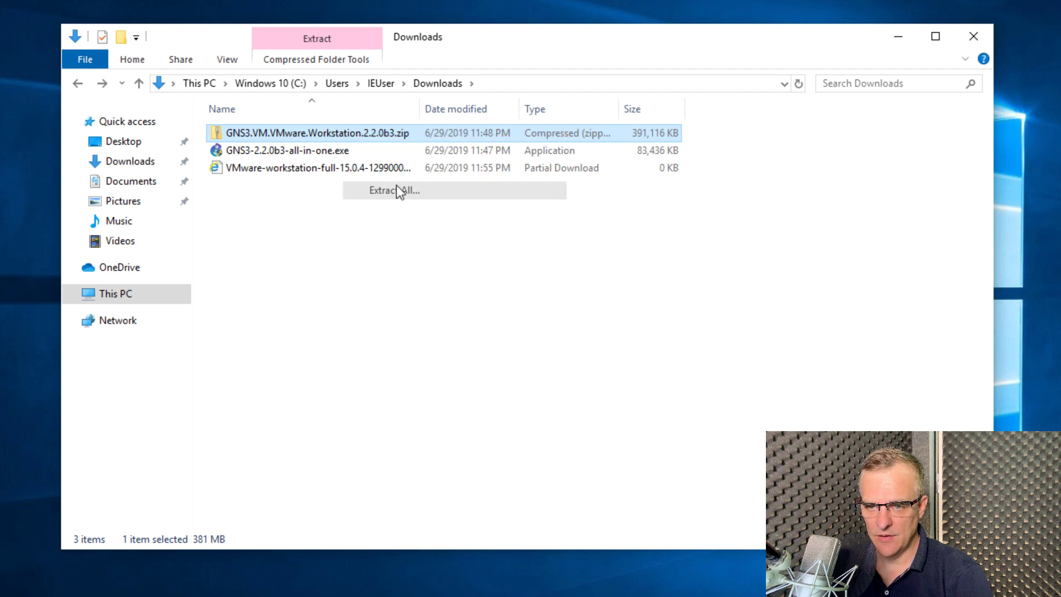
pyautogui.click(544, 390)
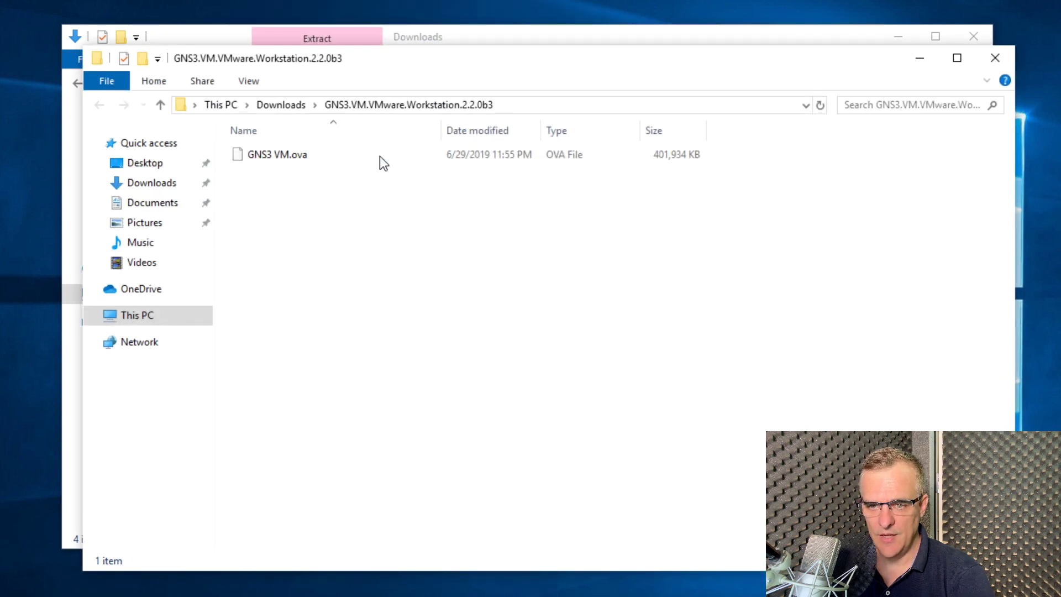
# Close the extracted-folder window, return to Downloads, and widen the Name column to show full file names
pyautogui.click(367, 157)
pyautogui.click(995, 58)
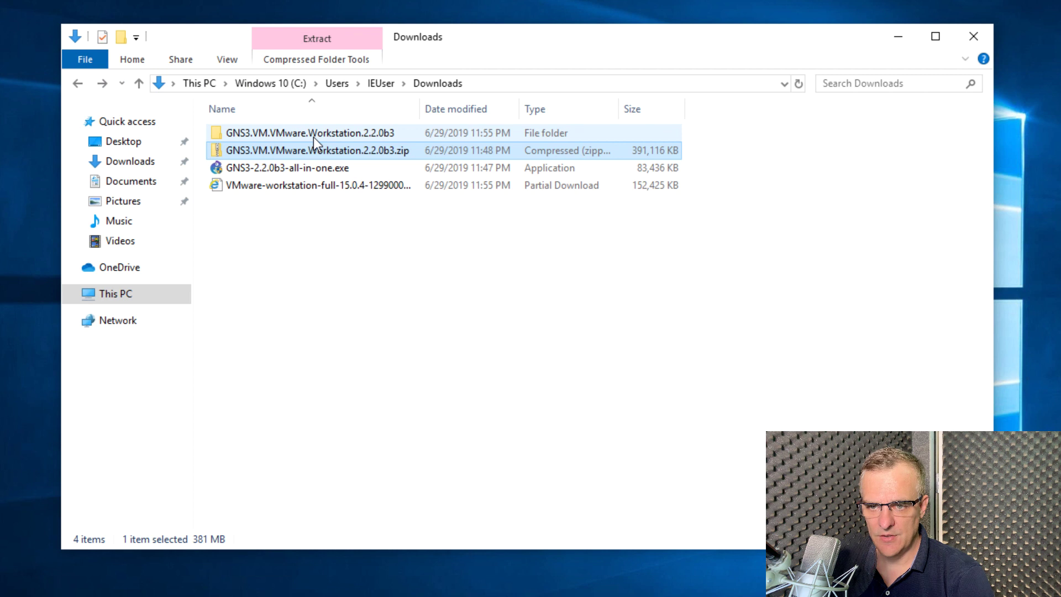
pyautogui.doubleClick(313, 136)
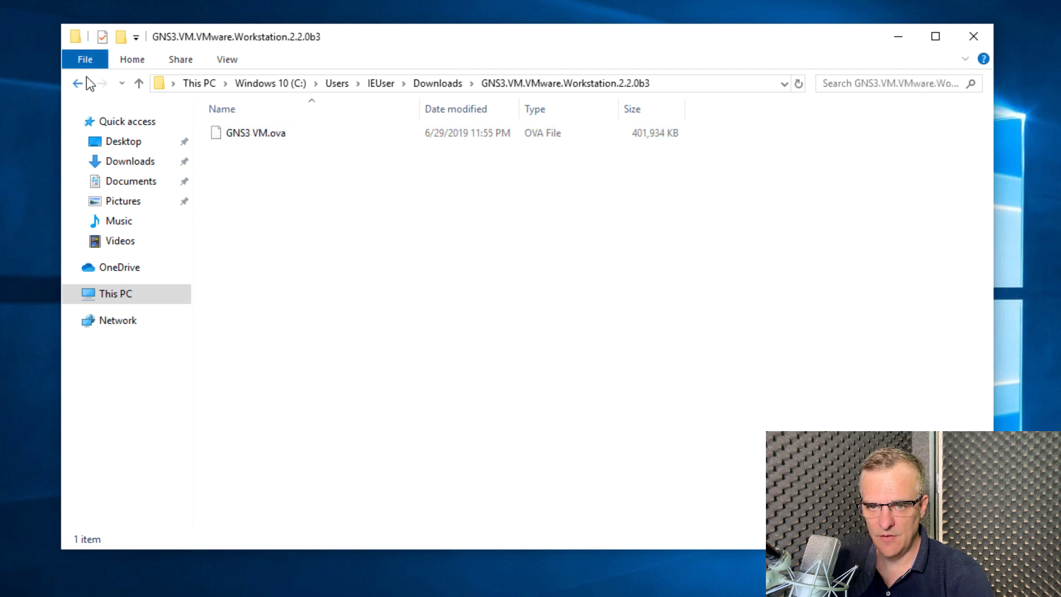
pyautogui.click(78, 82)
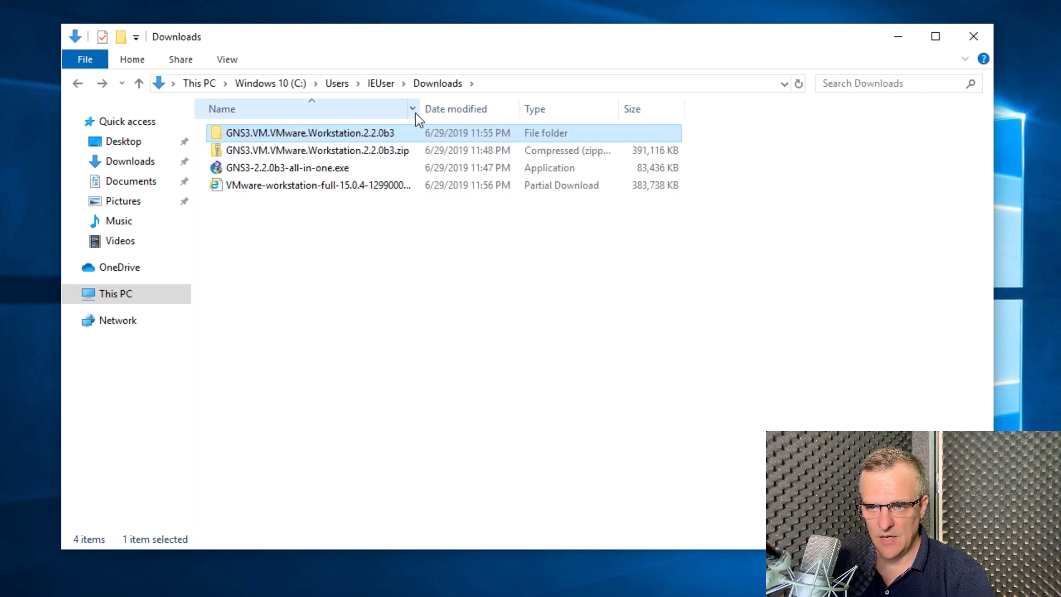
pyautogui.moveTo(419, 107); pyautogui.dragTo(467, 102)
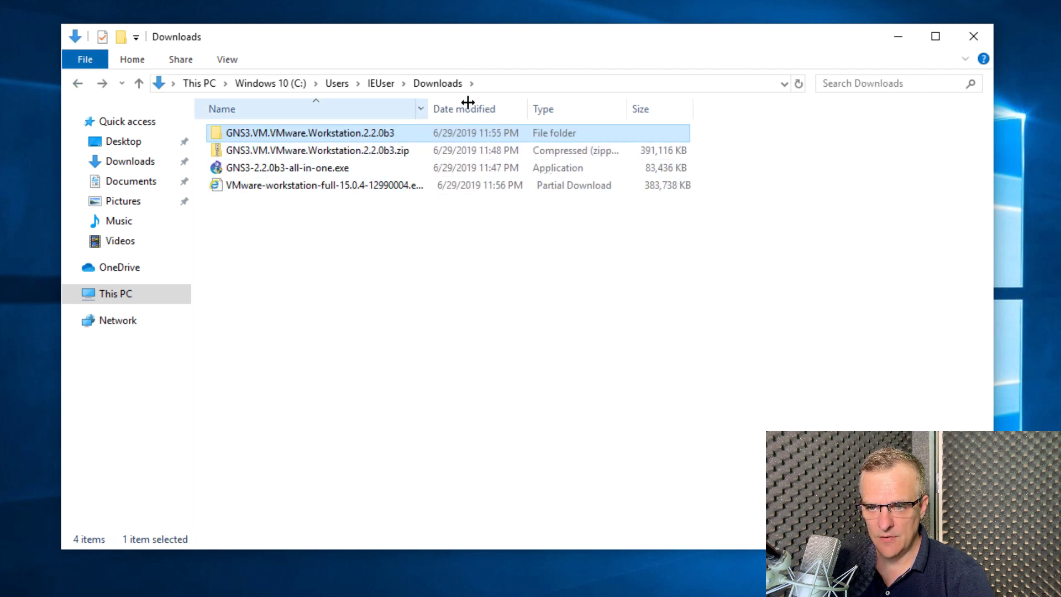
pyautogui.click(452, 189)
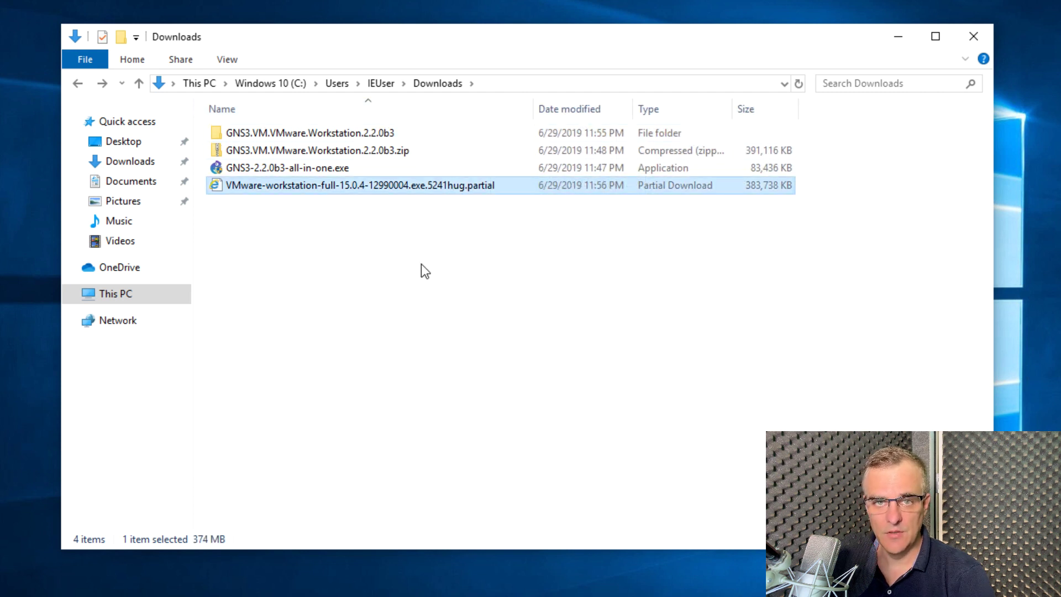
pyautogui.click(382, 247)
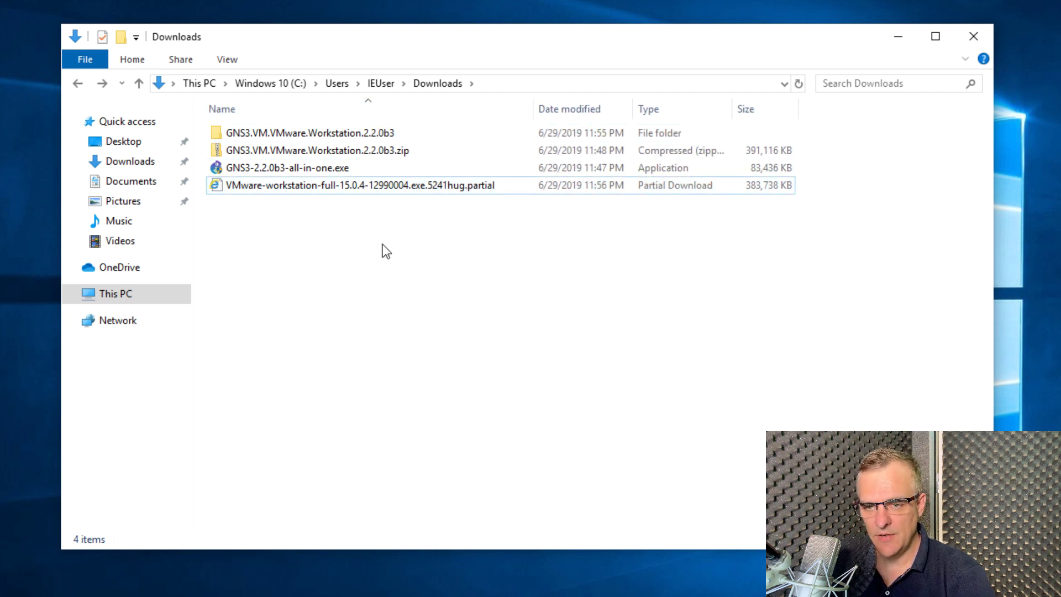
# Launch GNS3-2.2.0b3-all-in-one.exe from Downloads and allow it to make changes to the device
pyautogui.doubleClick(291, 167)
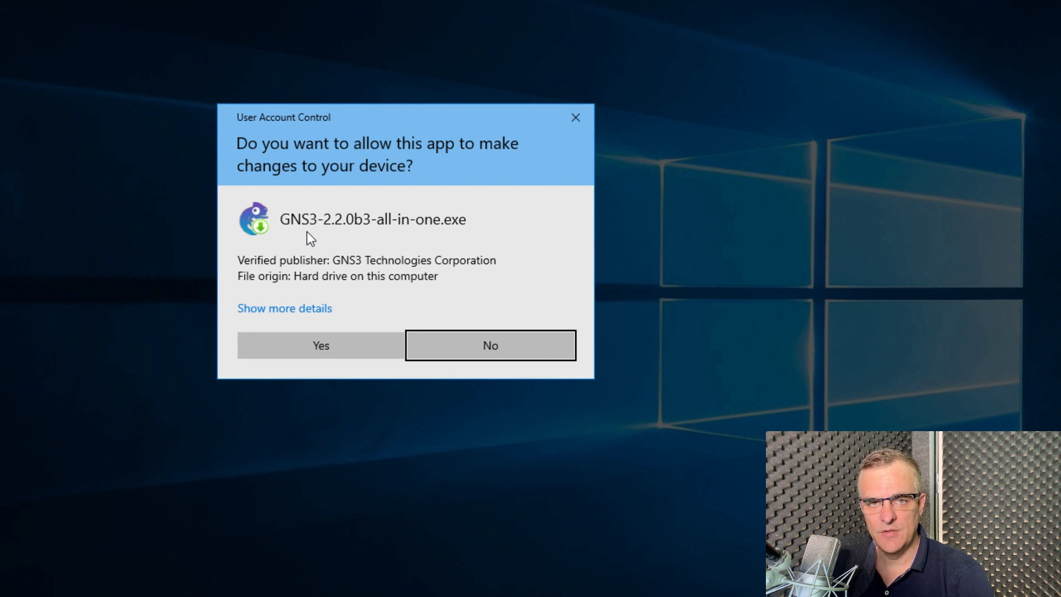
pyautogui.click(330, 340)
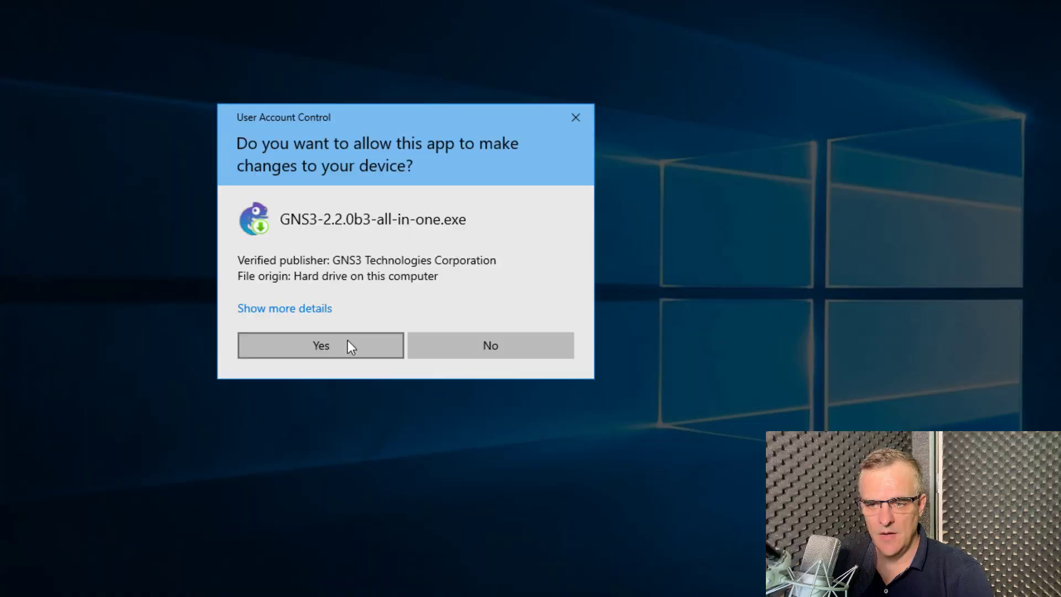
# Confirm Yes on the User Account Control prompt so the GNS3 installer runs
pyautogui.click(347, 340)
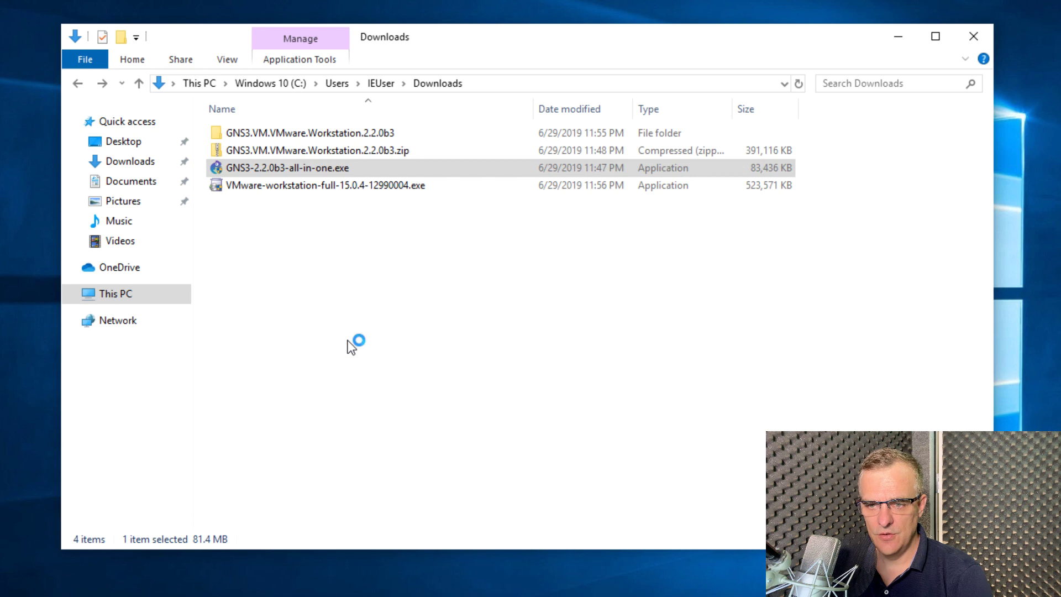
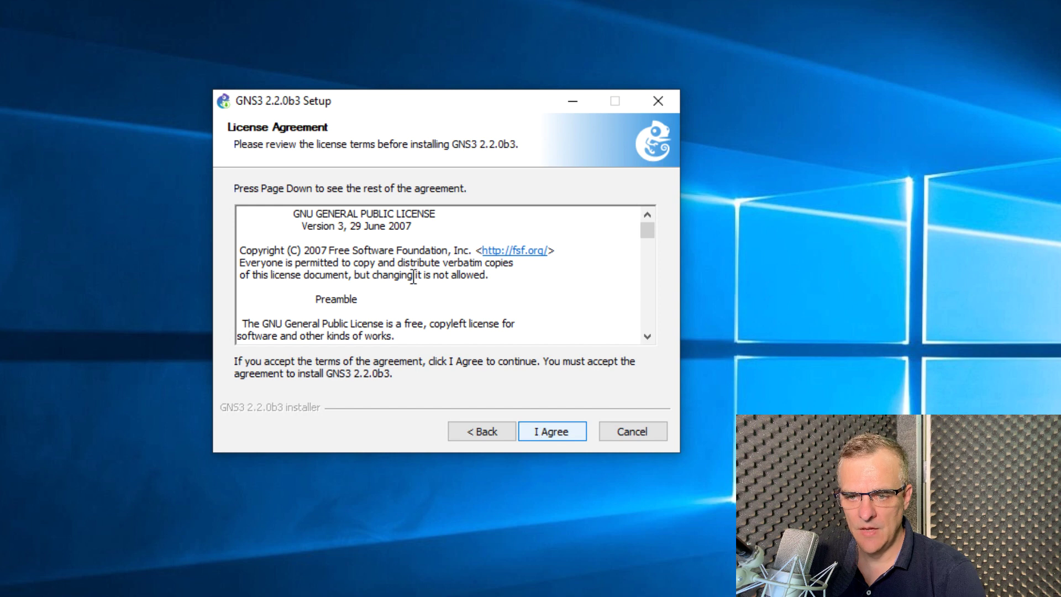
# Accept the GNS3 license agreement
pyautogui.moveTo(275, 213); pyautogui.dragTo(620, 207)
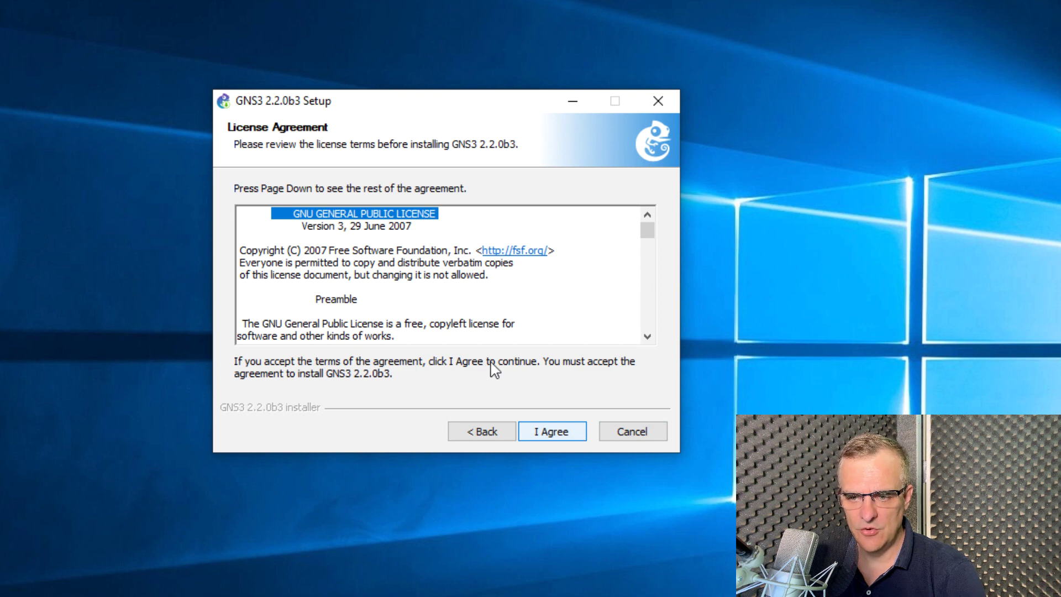
pyautogui.moveTo(522, 323); pyautogui.dragTo(363, 323)
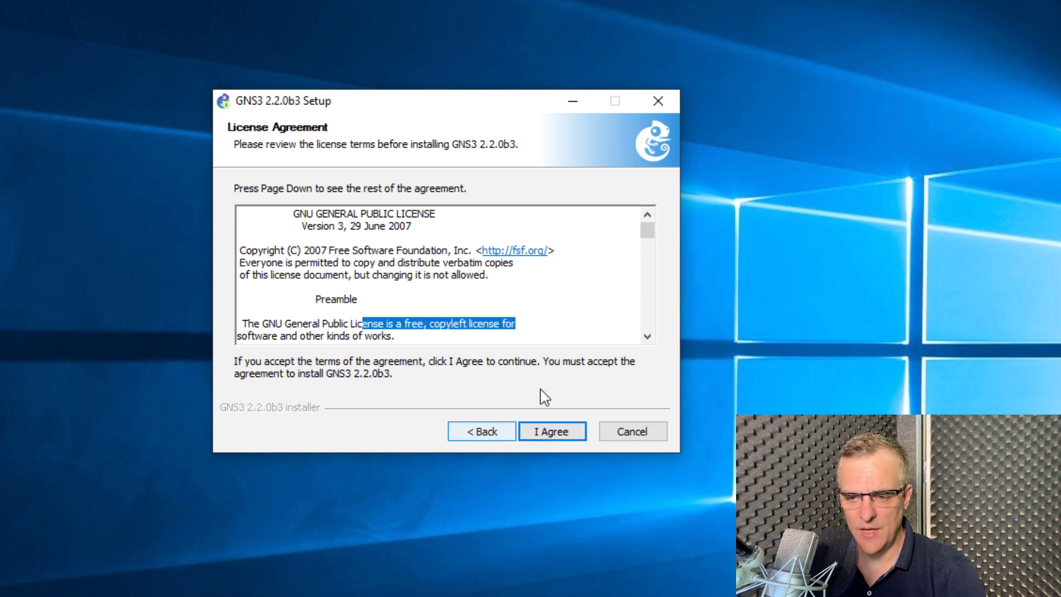
pyautogui.click(554, 440)
pyautogui.click(554, 440)
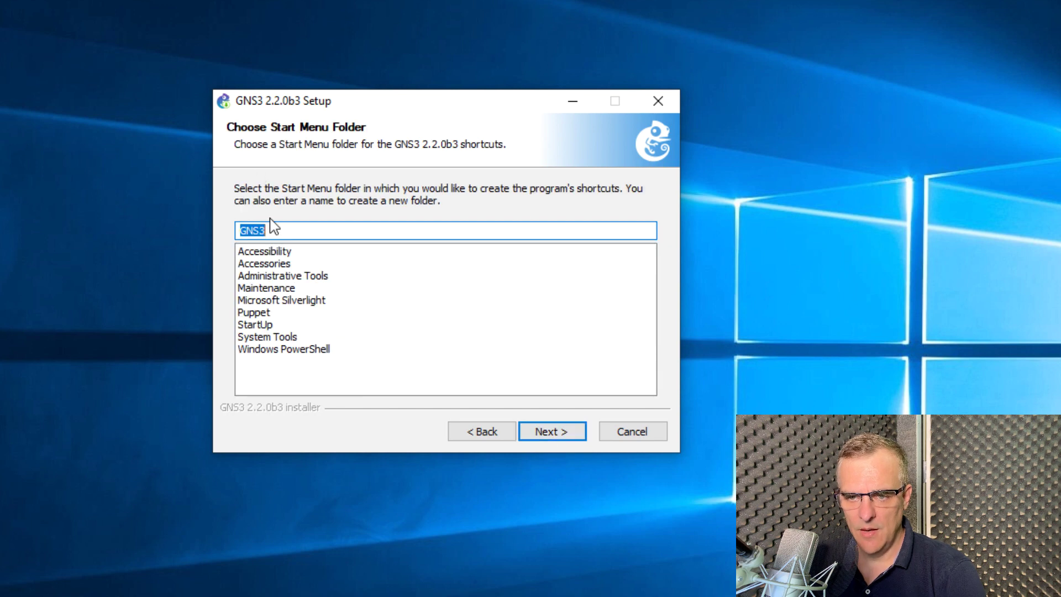
# Keep the GNS3 Start Menu folder and the default components selection
pyautogui.click(543, 432)
pyautogui.moveTo(512, 278); pyautogui.dragTo(523, 365)
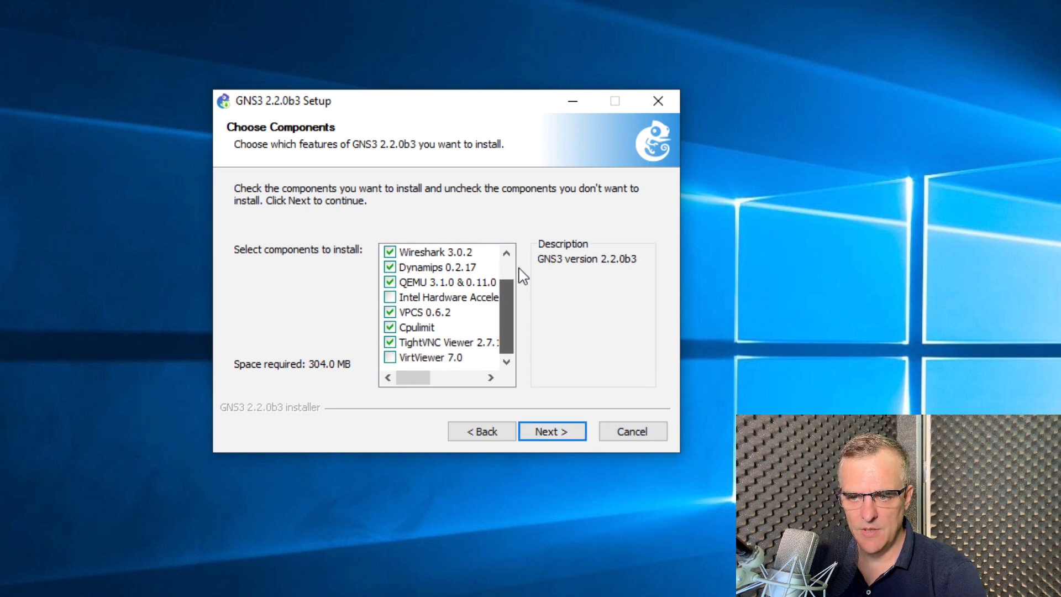
pyautogui.moveTo(514, 293); pyautogui.dragTo(514, 260)
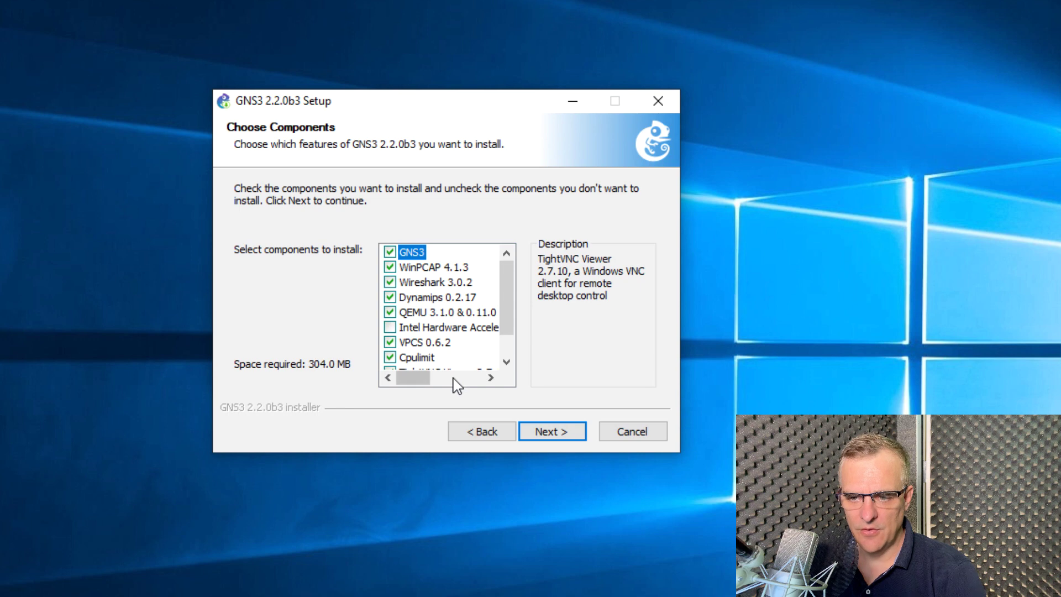
pyautogui.click(553, 431)
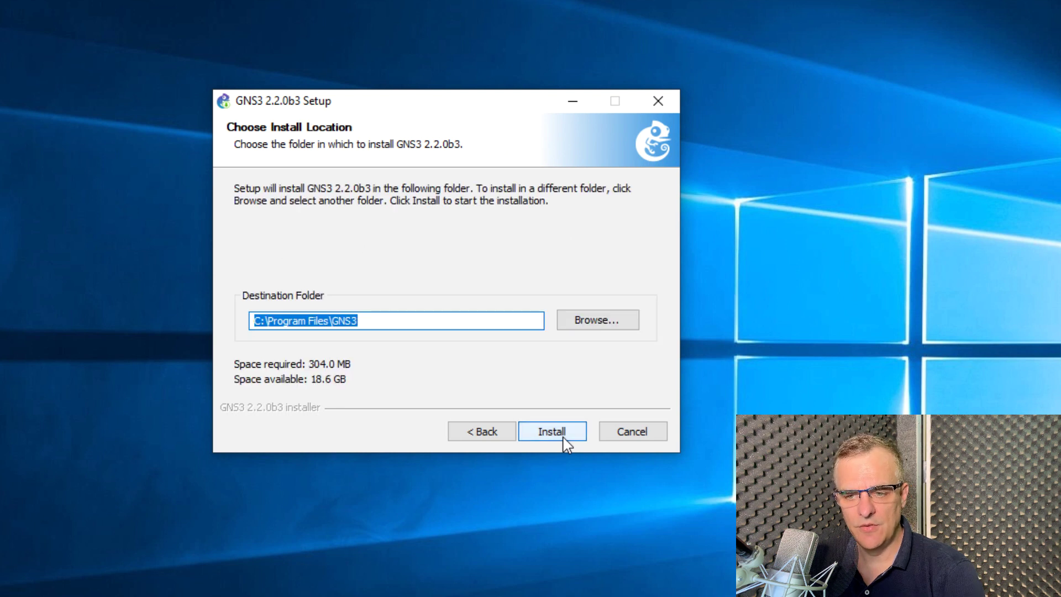
# Install GNS3 into the default C:\Program Files\GNS3 destination folder
pyautogui.click(564, 441)
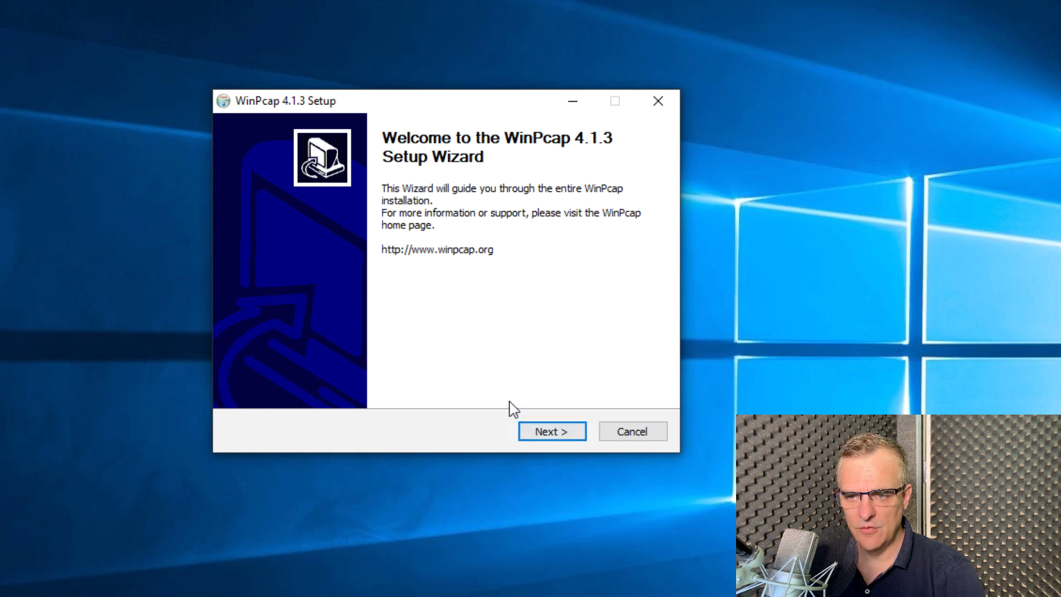
# Accept the WinPcap 4.1.3 license, install it, and close the finished wizard
pyautogui.click(553, 437)
pyautogui.click(553, 431)
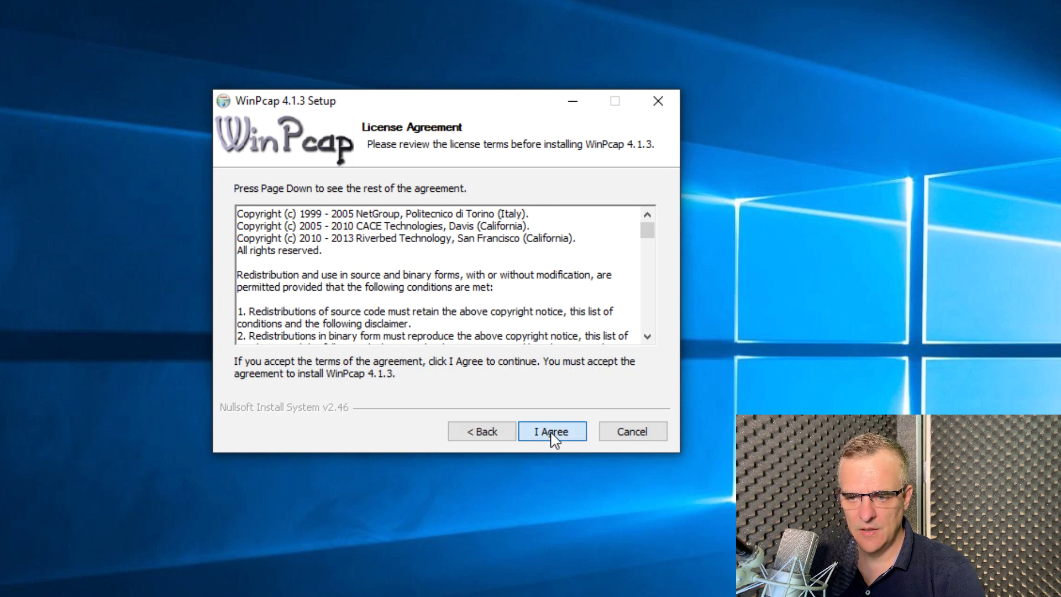
pyautogui.click(553, 432)
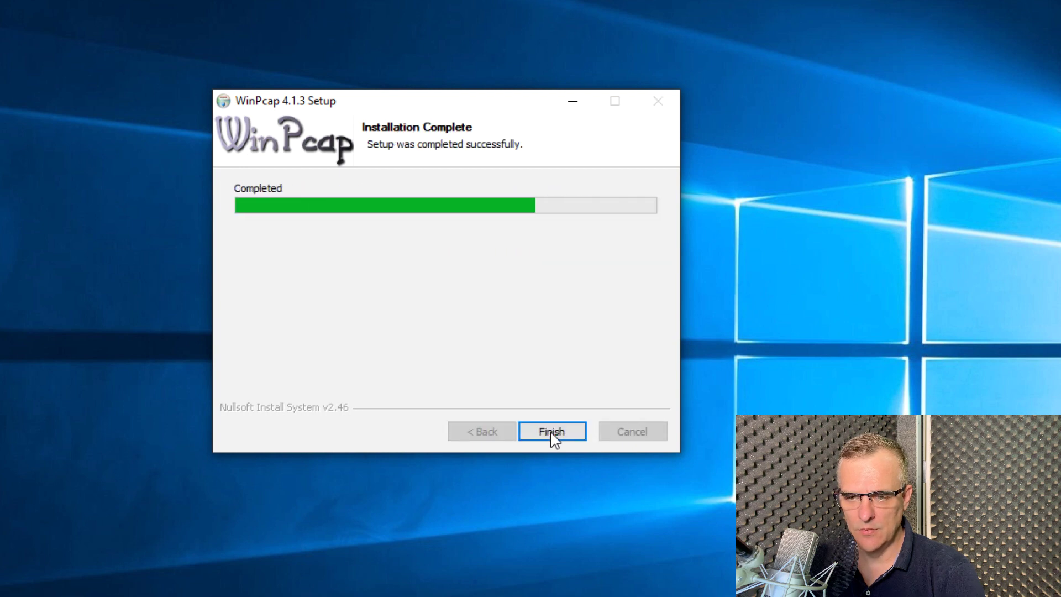
pyautogui.click(552, 434)
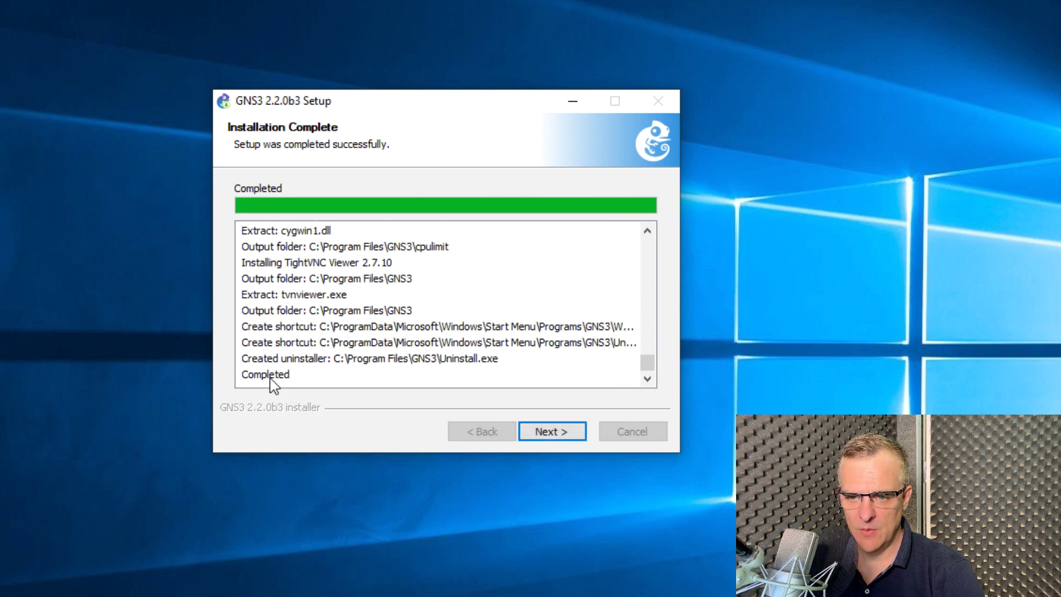
# Decline the Solarwinds Standard Toolset offer and finish setup with Start GNS3 checked
pyautogui.click(569, 440)
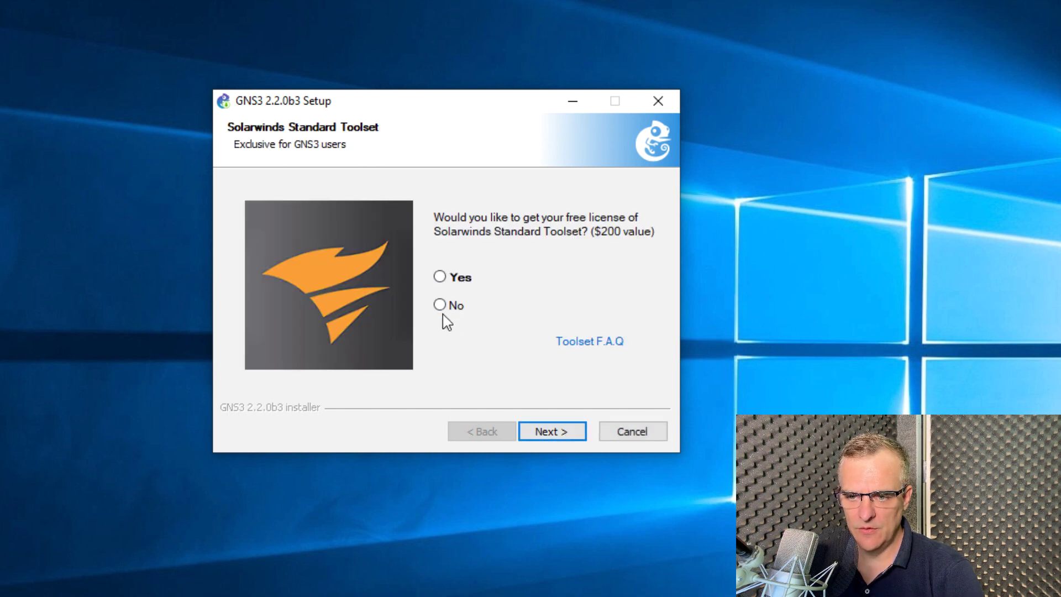
pyautogui.click(547, 434)
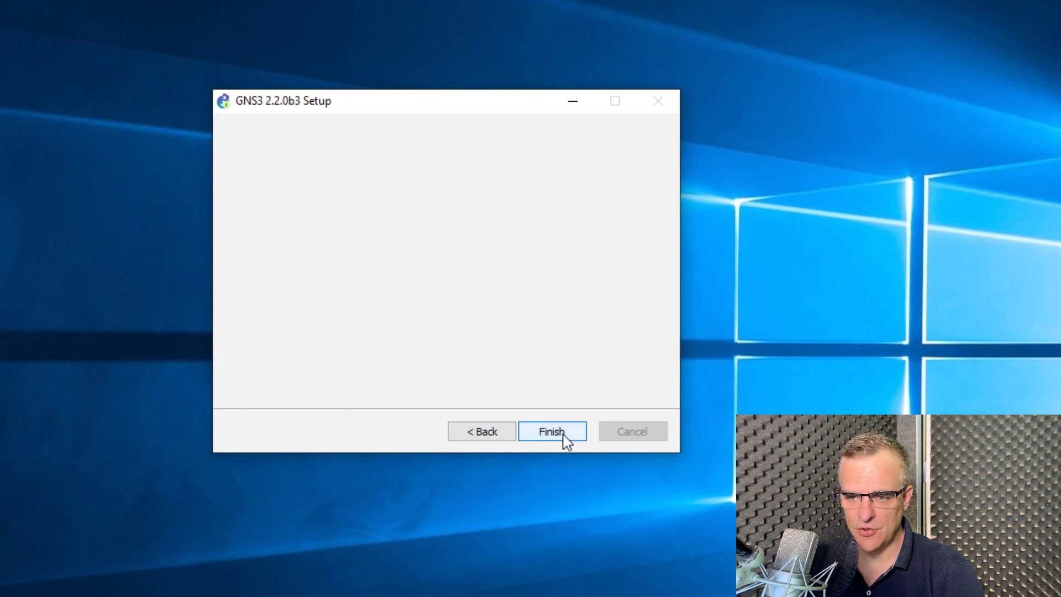
pyautogui.click(565, 434)
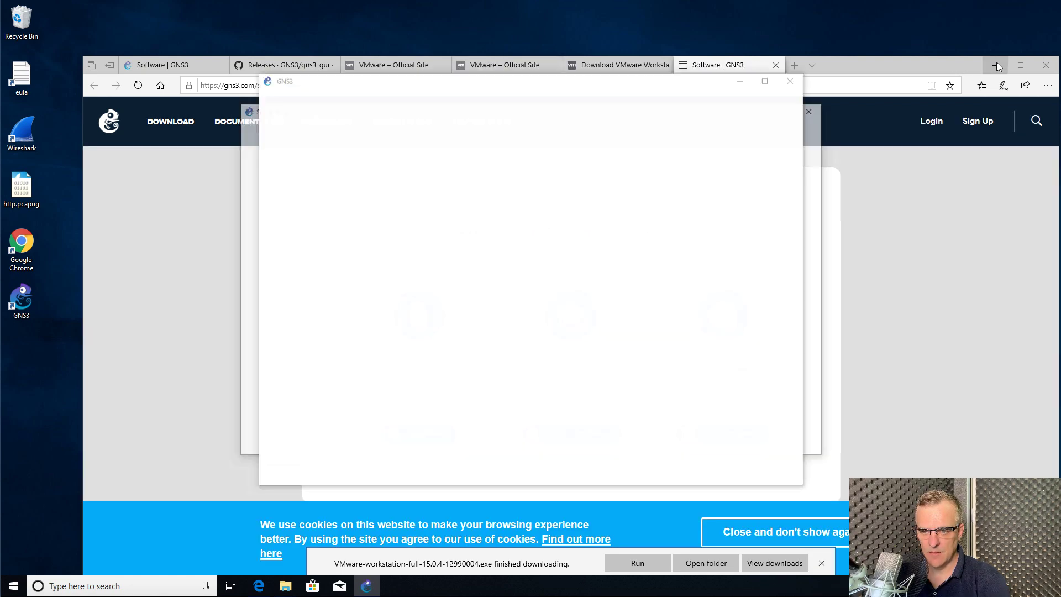
# Minimize Edge, complete the first-run server setup, widen the summary docks, then quit GNS3
pyautogui.click(996, 65)
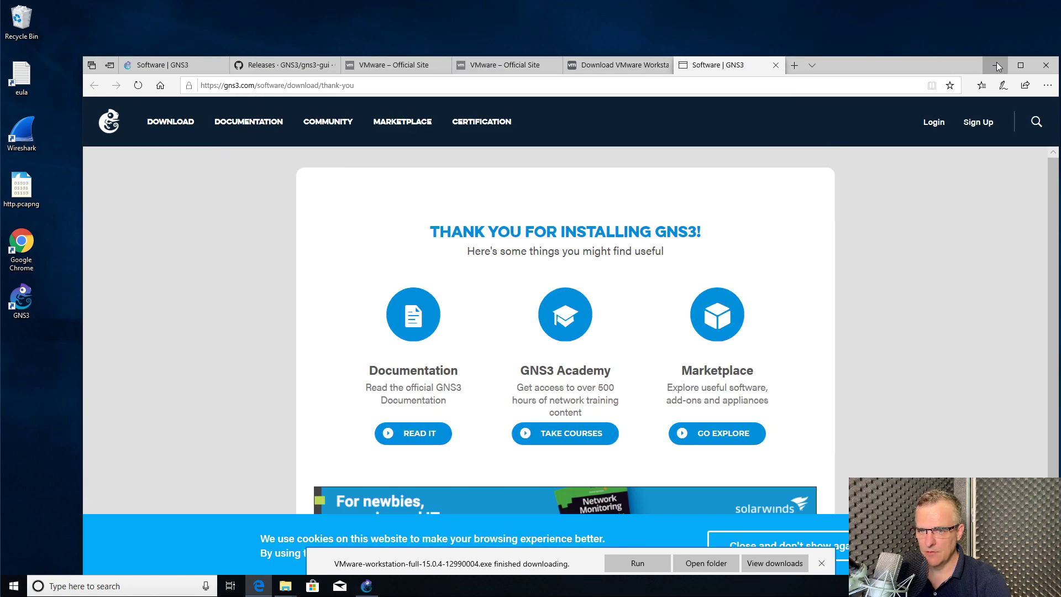
pyautogui.click(996, 65)
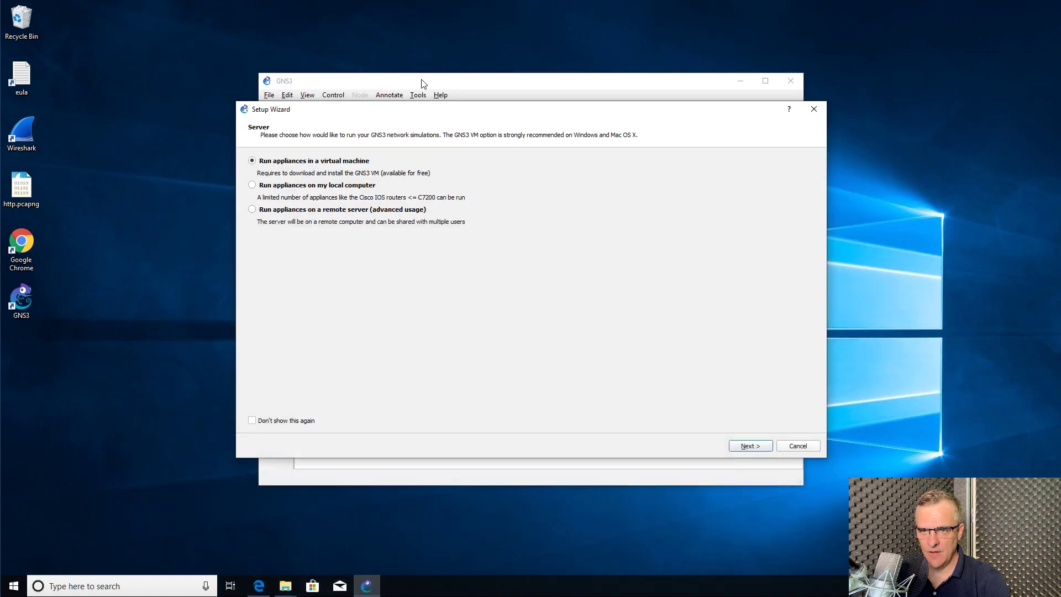
pyautogui.click(750, 445)
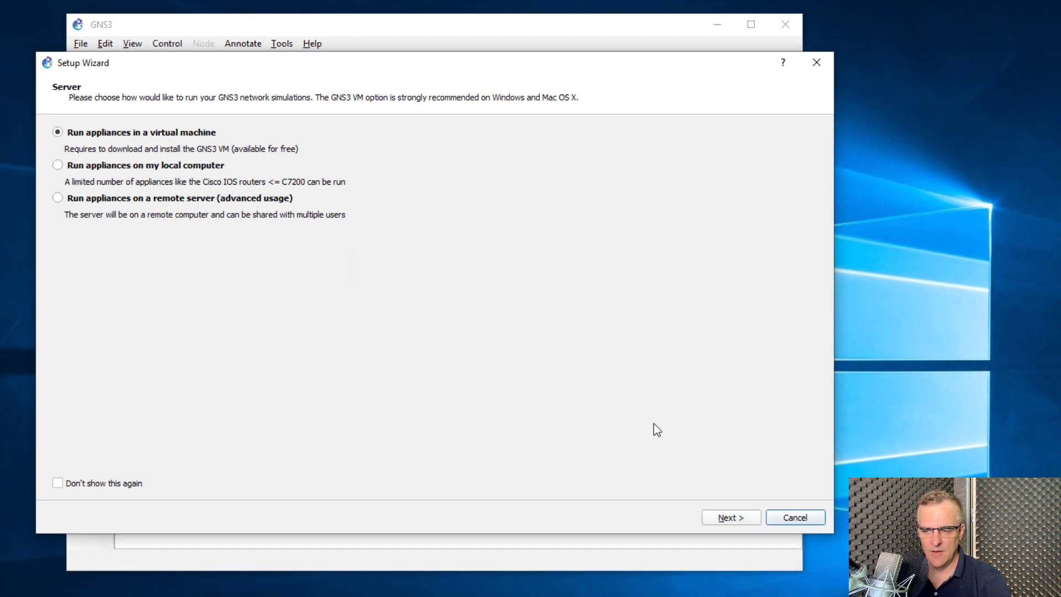
pyautogui.click(781, 518)
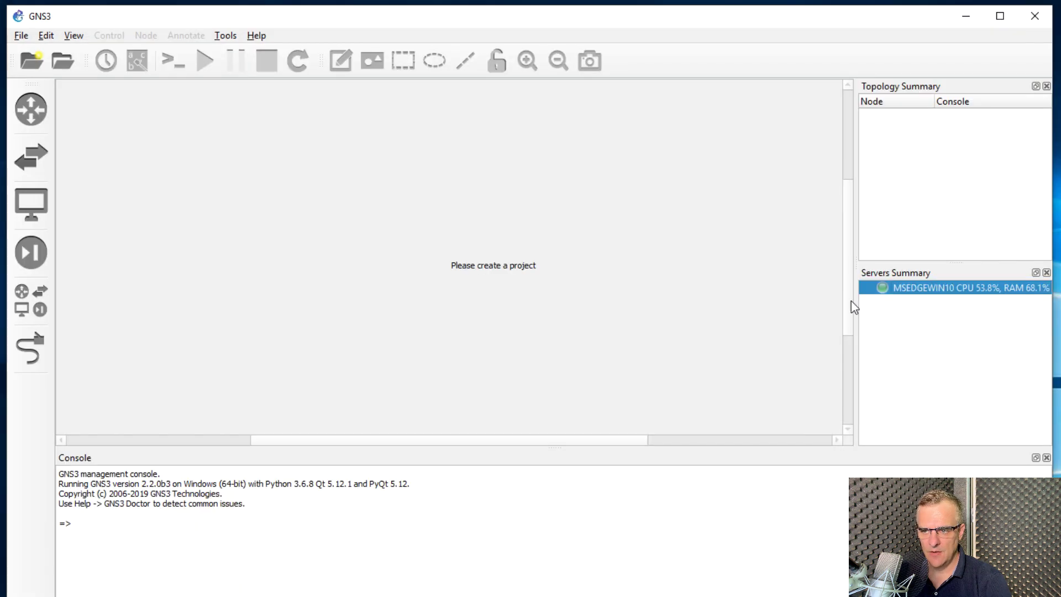
pyautogui.moveTo(857, 300); pyautogui.dragTo(694, 294)
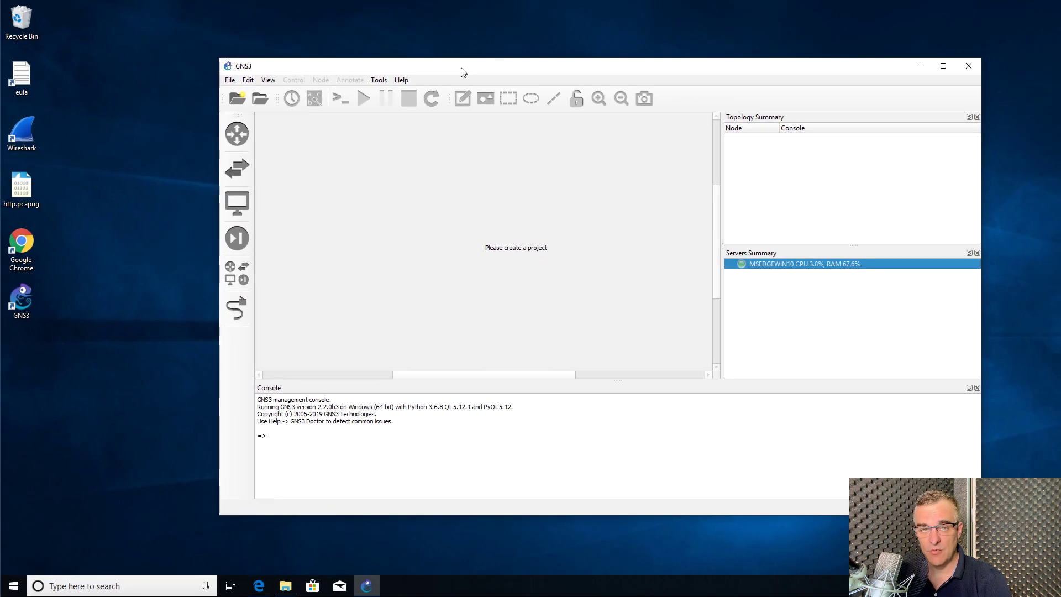
pyautogui.click(969, 65)
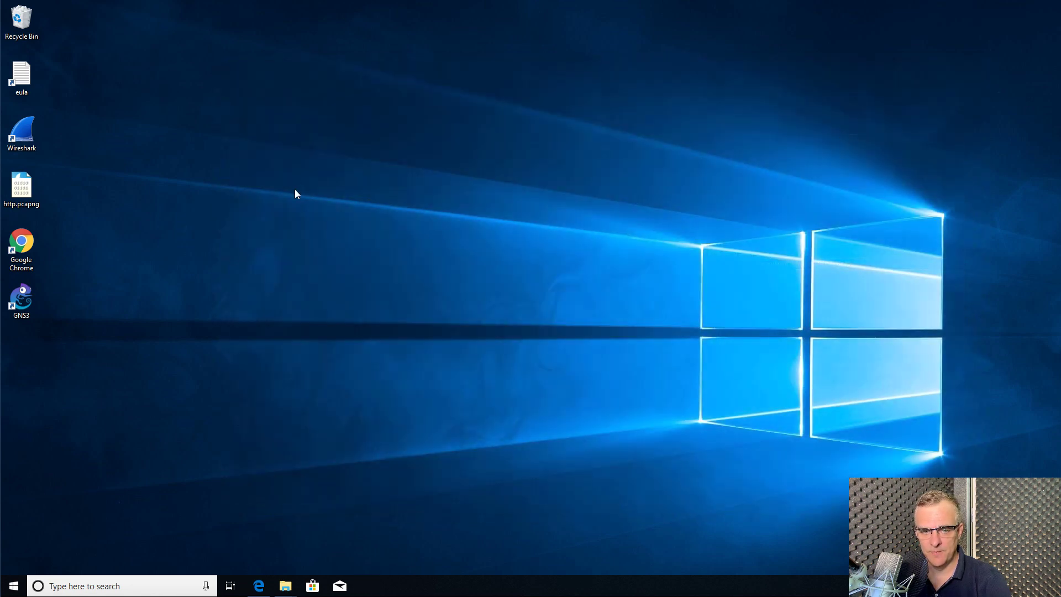
# Relaunch GNS3 and cancel the Setup Wizard with 'Don't show this again' ticked
pyautogui.doubleClick(13, 301)
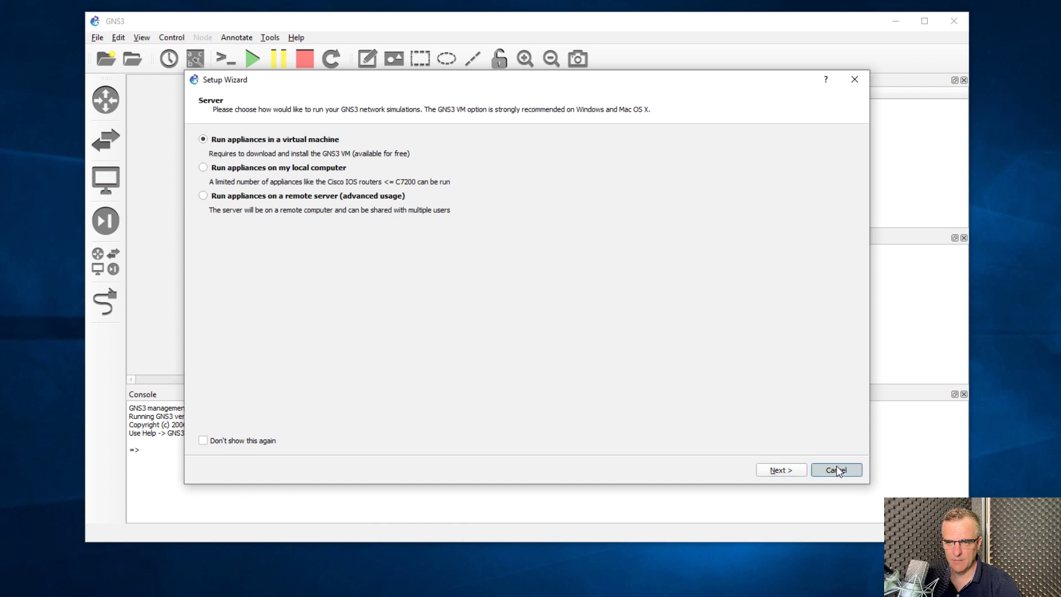
pyautogui.click(215, 443)
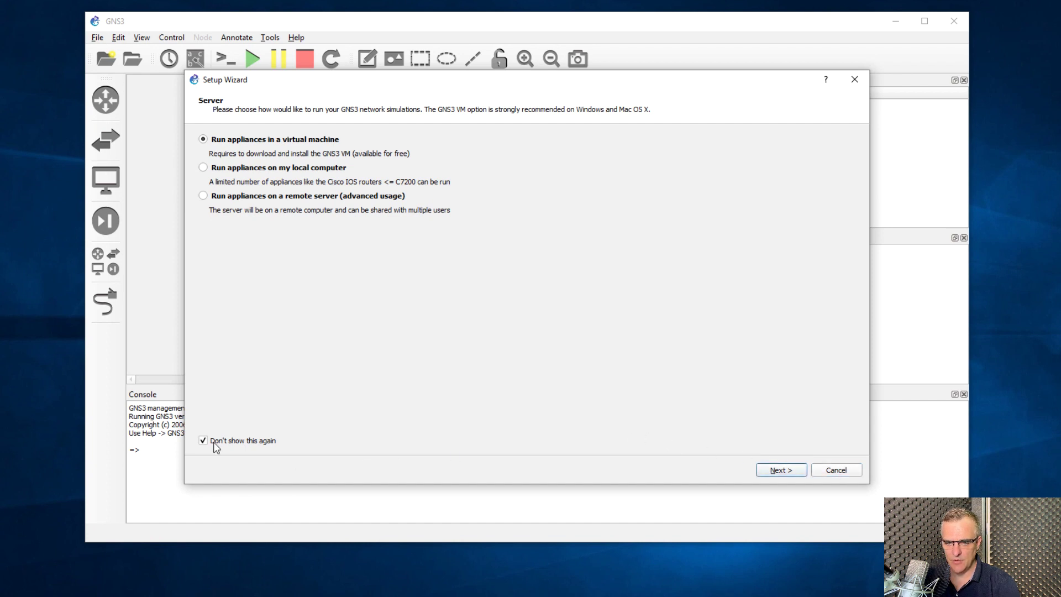
pyautogui.click(829, 471)
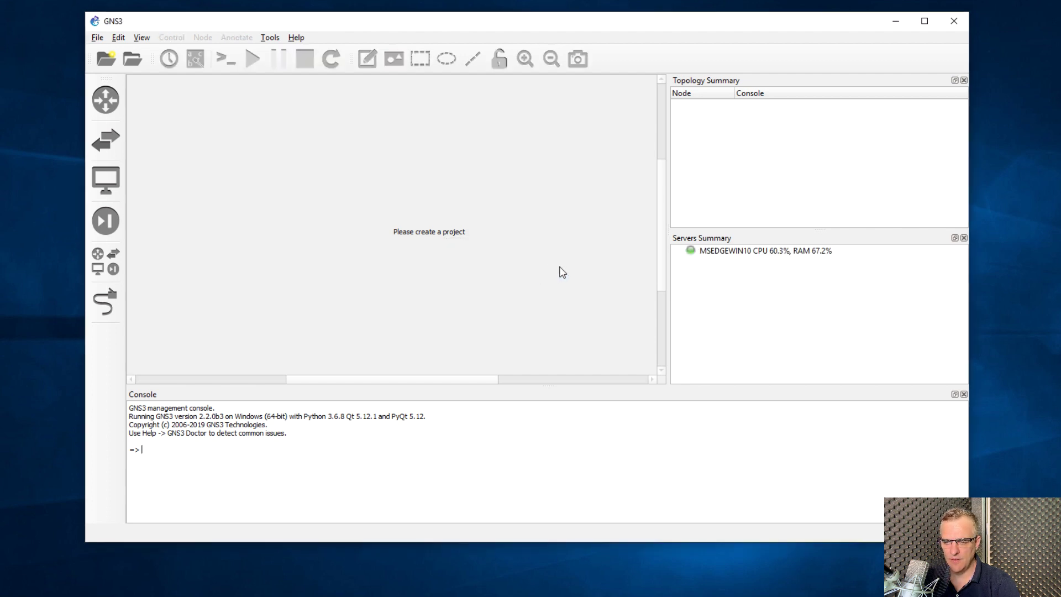
# Create a new blank project named firstproject and show all available device types
pyautogui.click(713, 251)
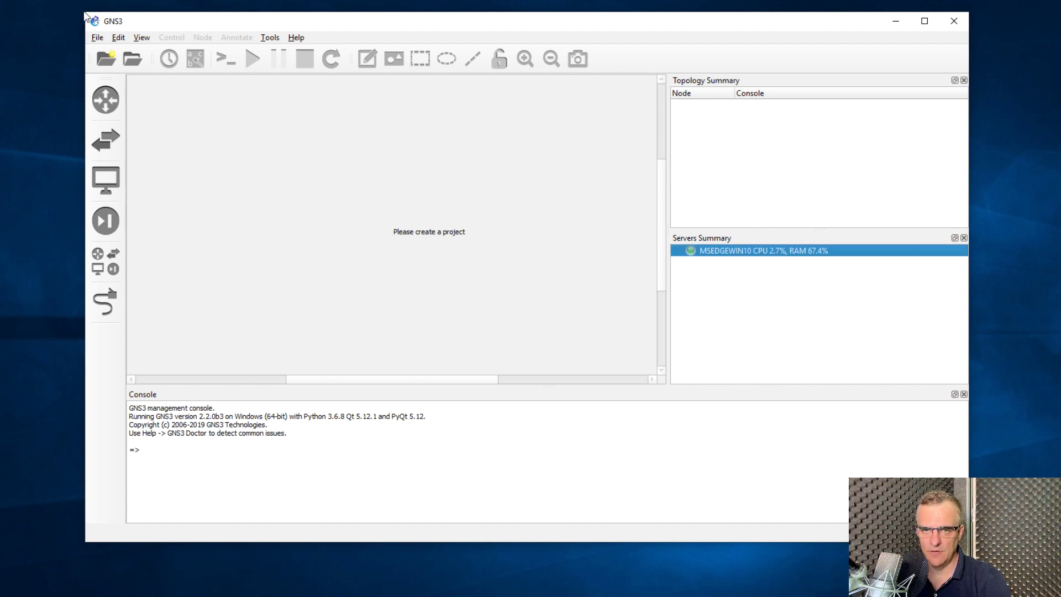
pyautogui.moveTo(82, 9); pyautogui.dragTo(1, 2)
pyautogui.click(12, 19)
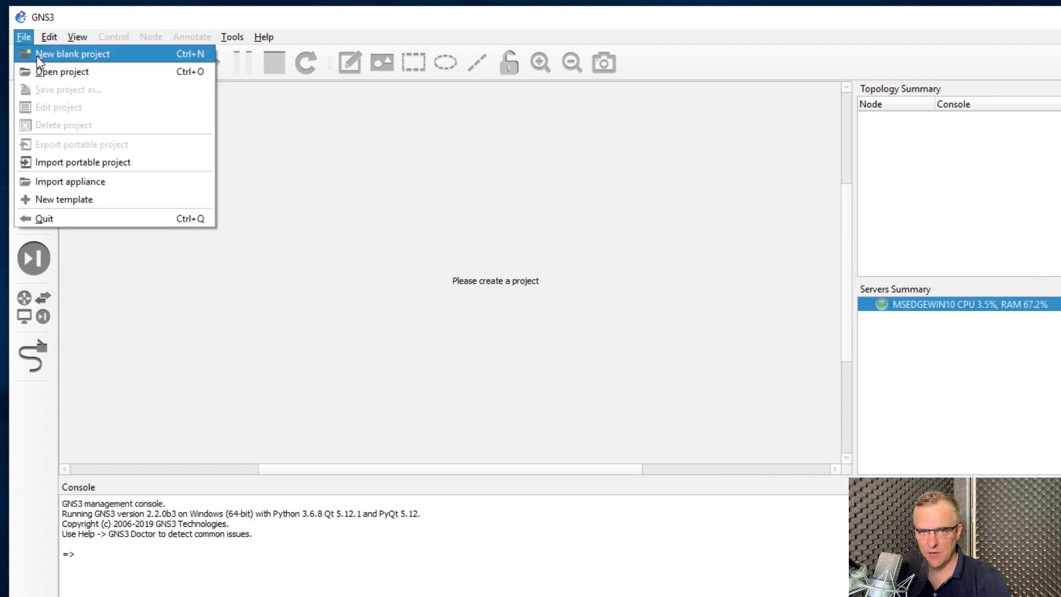
pyautogui.click(36, 55)
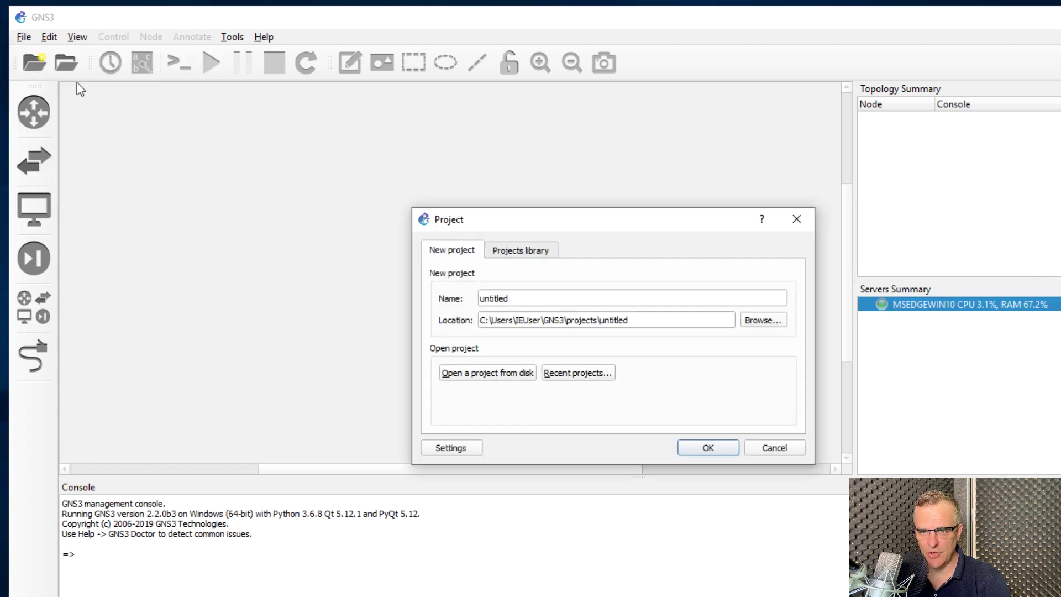
pyautogui.doubleClick(517, 297)
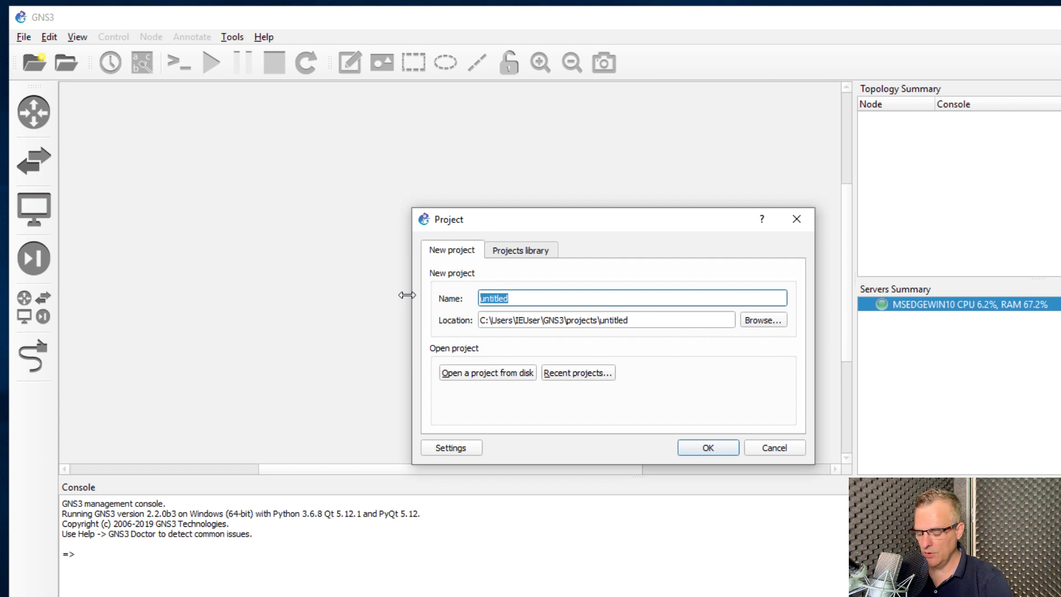
pyautogui.write('firstproject')
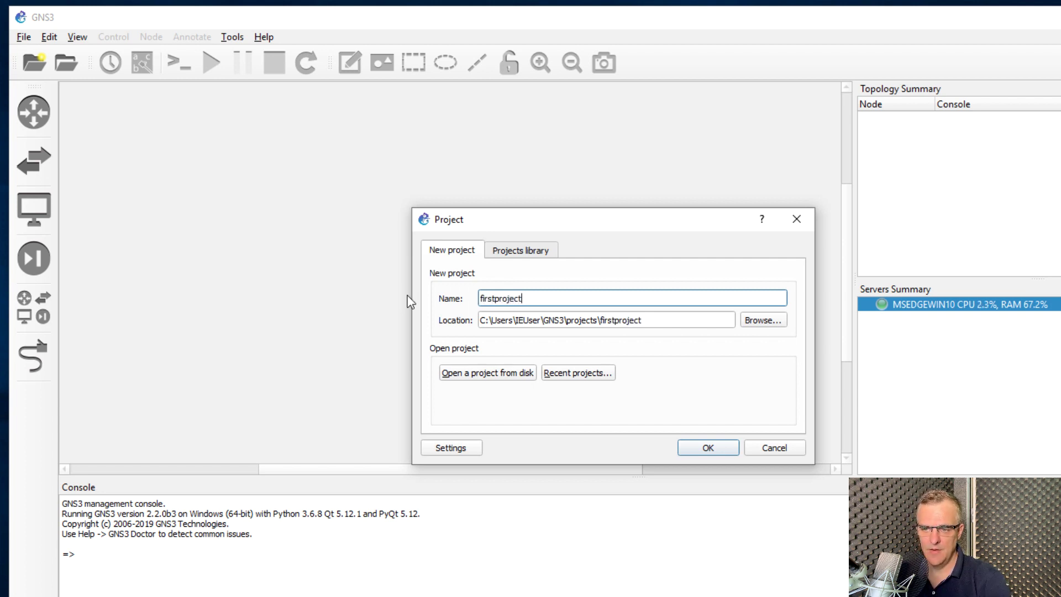
pyautogui.click(708, 448)
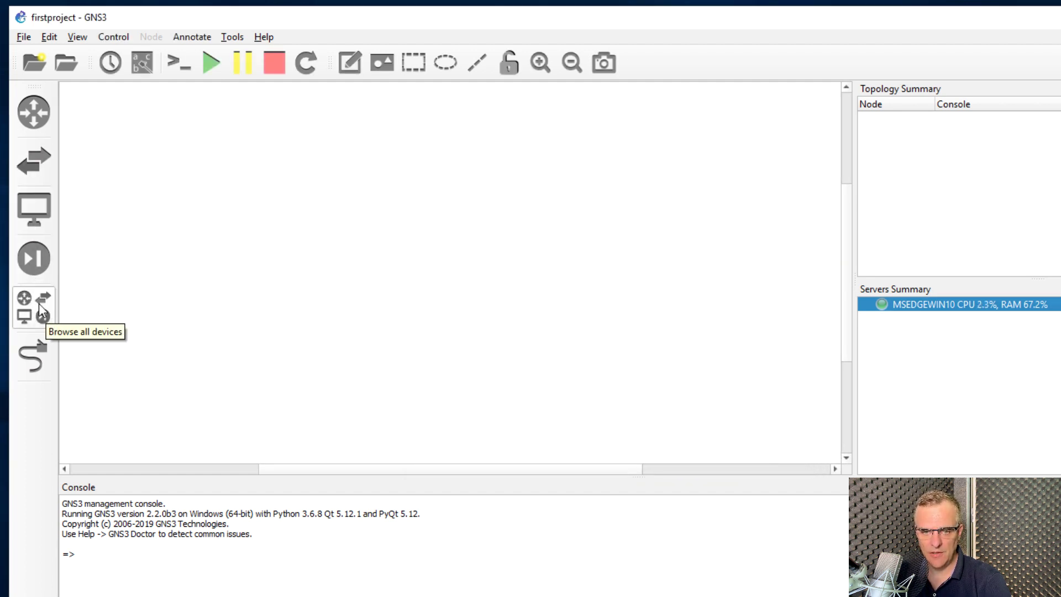
pyautogui.click(51, 318)
# Place two VPCS PCs and an Ethernet switch on the canvas
pyautogui.click(100, 275)
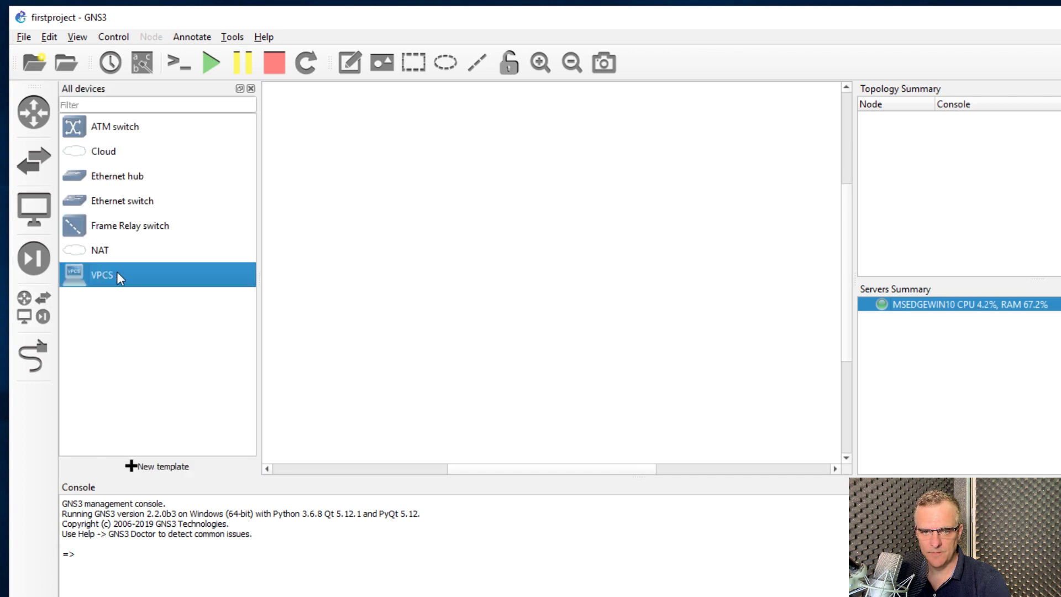
pyautogui.moveTo(77, 279); pyautogui.dragTo(395, 209)
pyautogui.moveTo(686, 211); pyautogui.dragTo(751, 203)
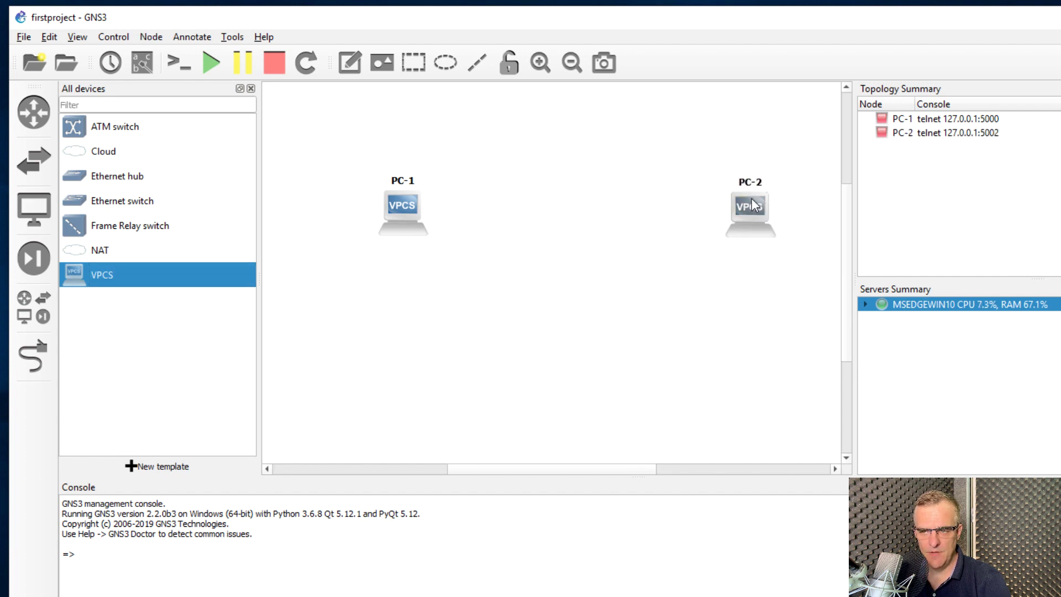
pyautogui.moveTo(124, 201); pyautogui.dragTo(547, 208)
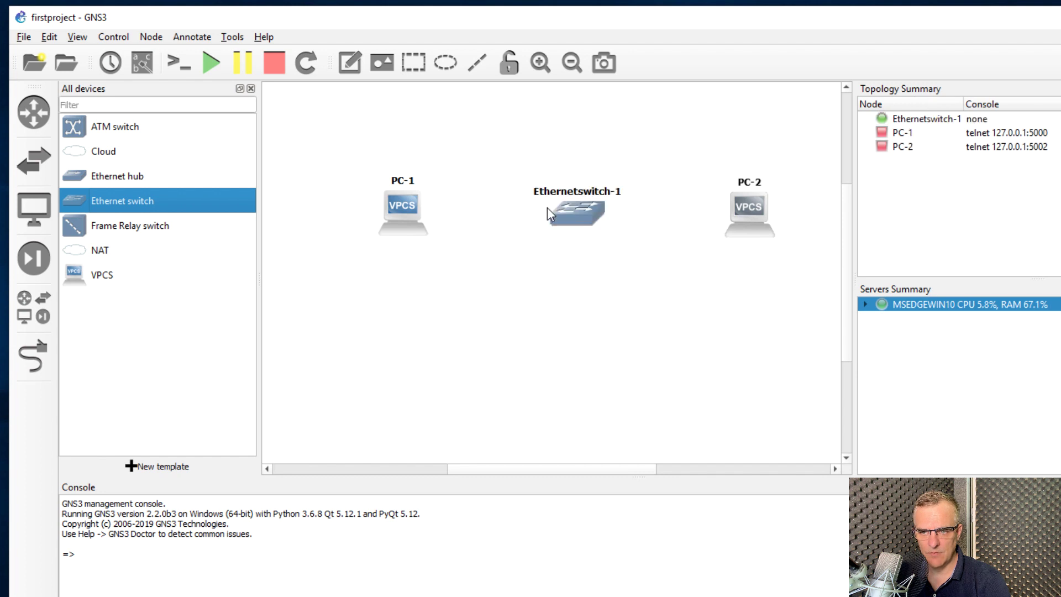
# Move Ethernetswitch-1 below and between PC-1 and PC-2, then select both PCs
pyautogui.click(251, 89)
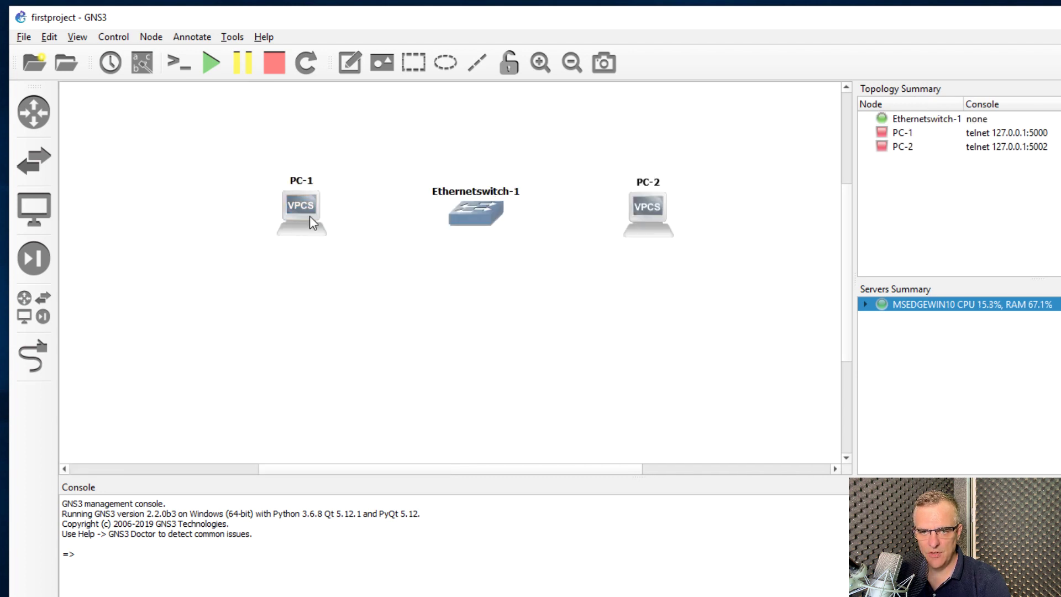
pyautogui.moveTo(311, 217); pyautogui.dragTo(281, 214)
pyautogui.moveTo(468, 222); pyautogui.dragTo(458, 359)
pyautogui.moveTo(215, 151); pyautogui.dragTo(735, 250)
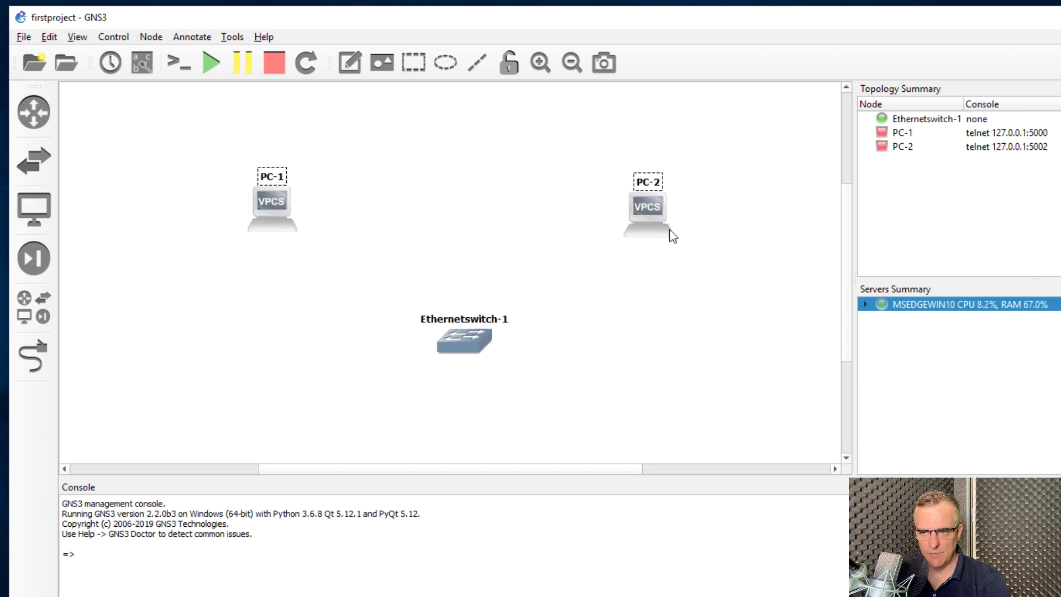
pyautogui.rightClick(649, 208)
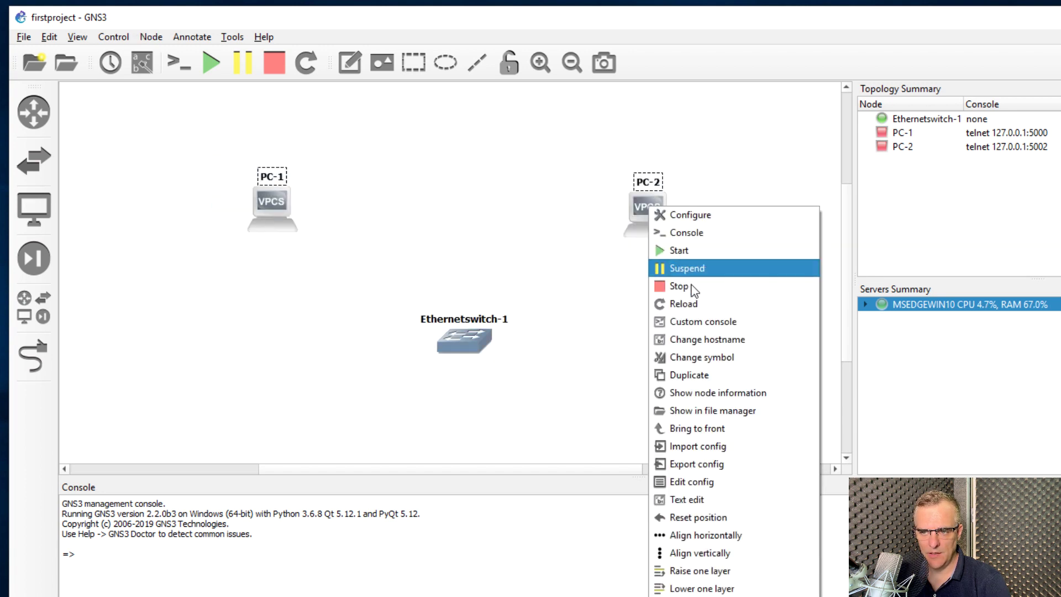
# Give PC-1 and PC-2 the Affinity-circle-blue client symbol
pyautogui.click(719, 357)
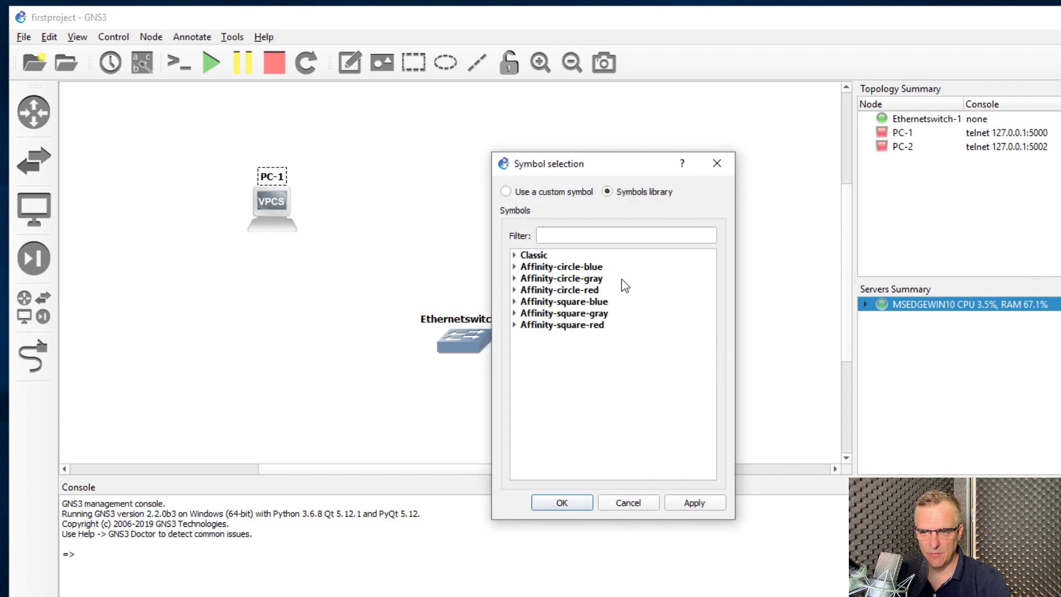
pyautogui.click(514, 271)
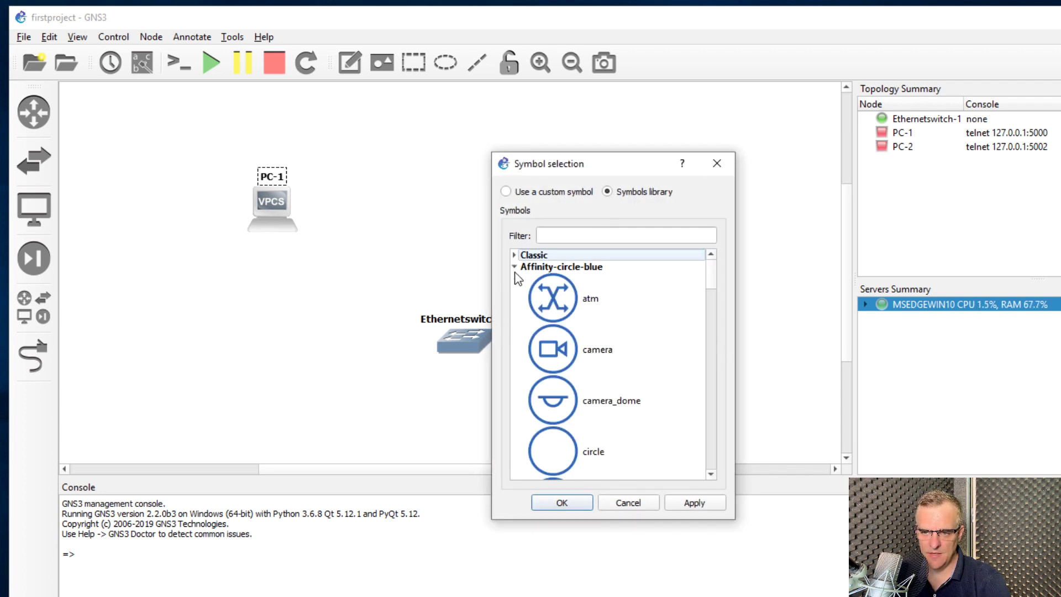
pyautogui.scroll(-3, 591, 378)
pyautogui.scroll(-3, 590, 378)
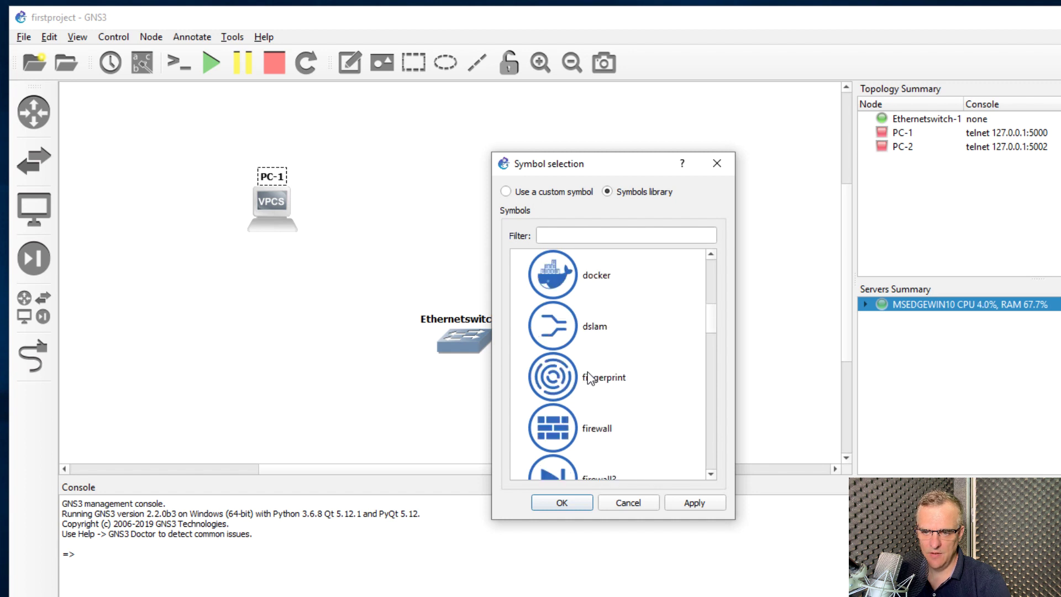
pyautogui.scroll(-3, 590, 378)
pyautogui.scroll(-3, 590, 378)
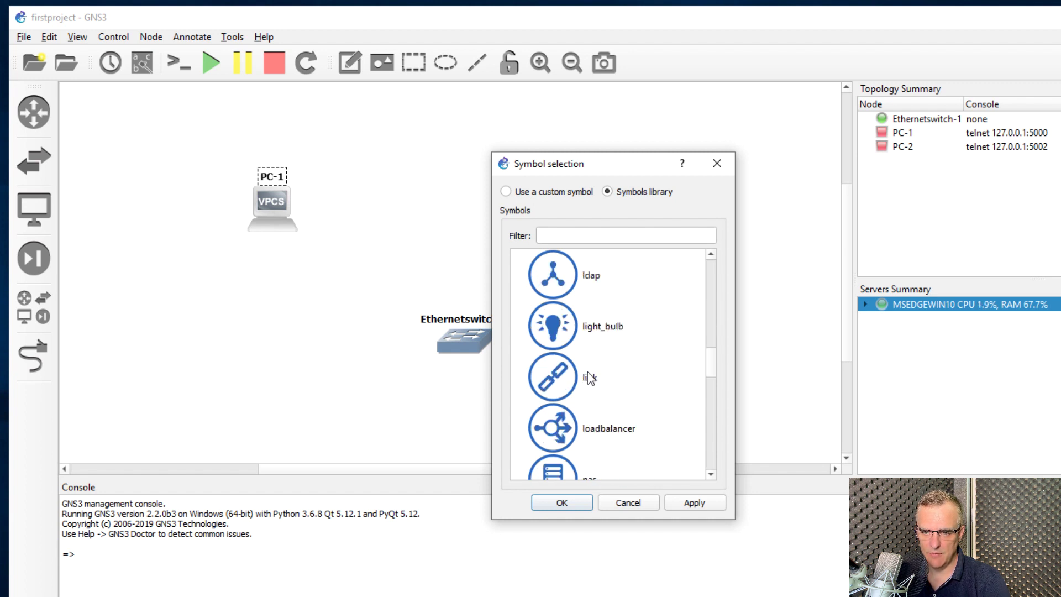
pyautogui.scroll(-9, 590, 378)
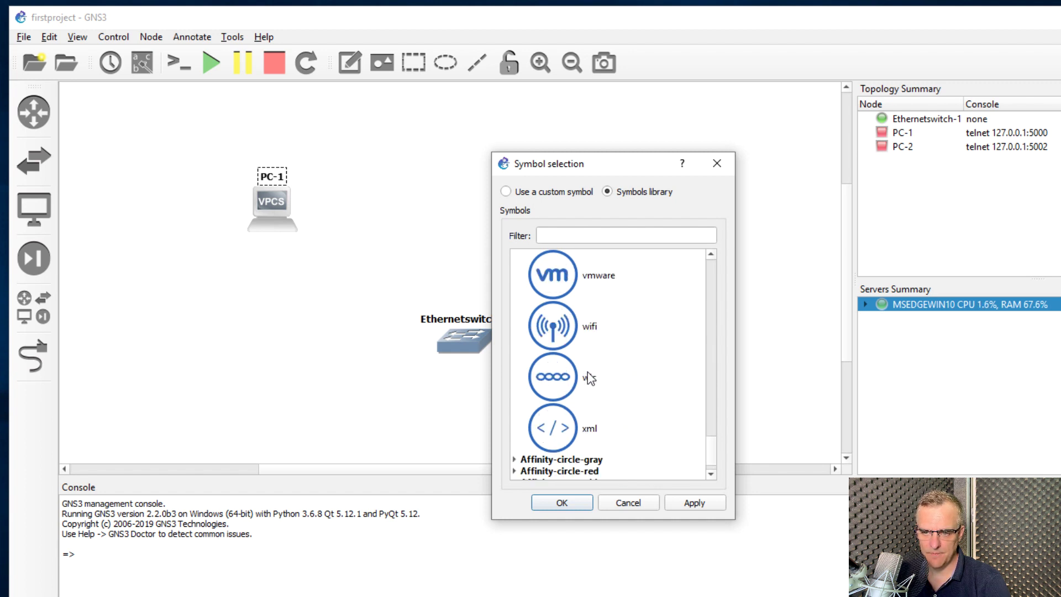
pyautogui.scroll(20, 590, 378)
pyautogui.scroll(-2, 594, 373)
pyautogui.click(589, 283)
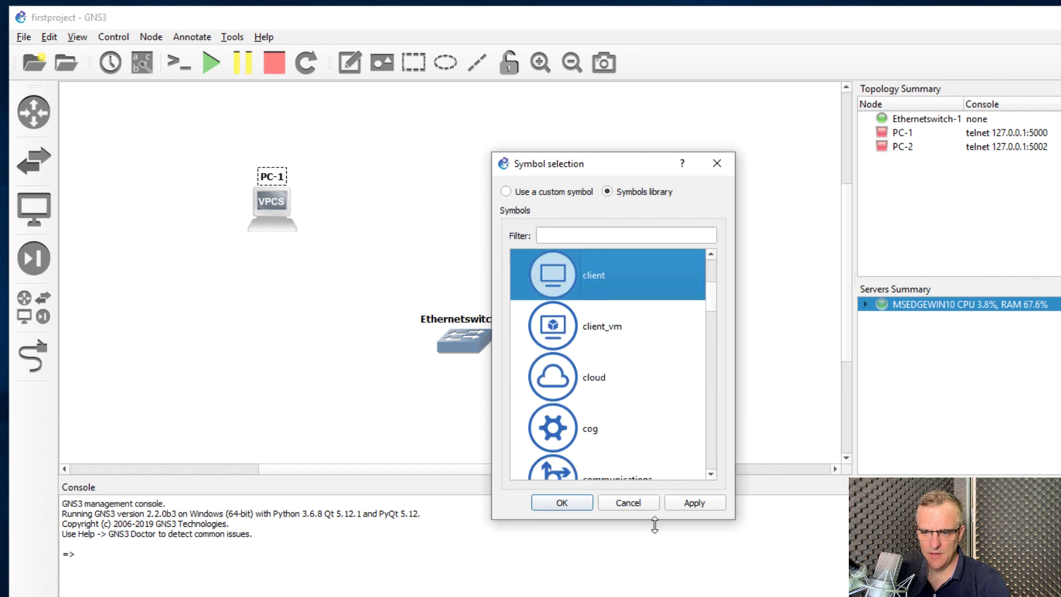
pyautogui.click(691, 504)
pyautogui.click(561, 503)
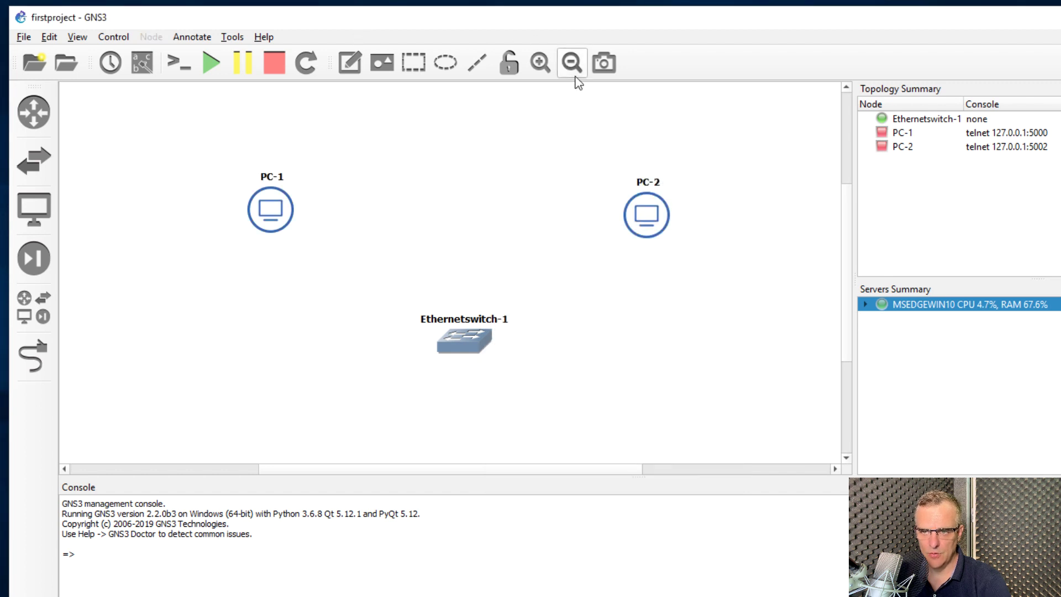
# Give Ethernetswitch-1 the Affinity-square-blue switch symbol and move it between the PCs
pyautogui.click(549, 62)
pyautogui.click(541, 62)
pyautogui.click(541, 62)
pyautogui.rightClick(285, 298)
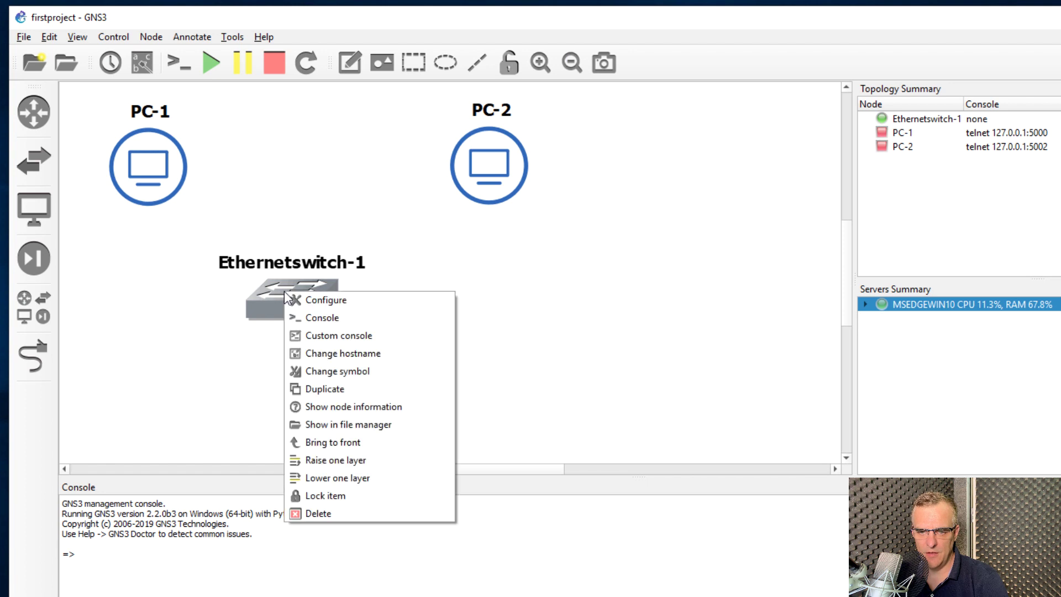
pyautogui.click(366, 372)
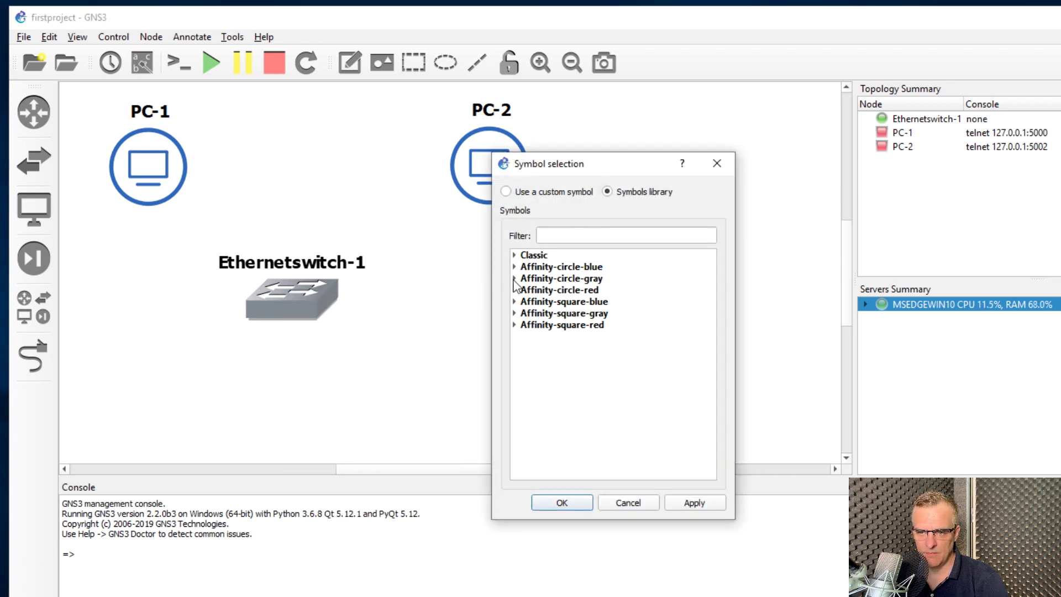
pyautogui.click(515, 303)
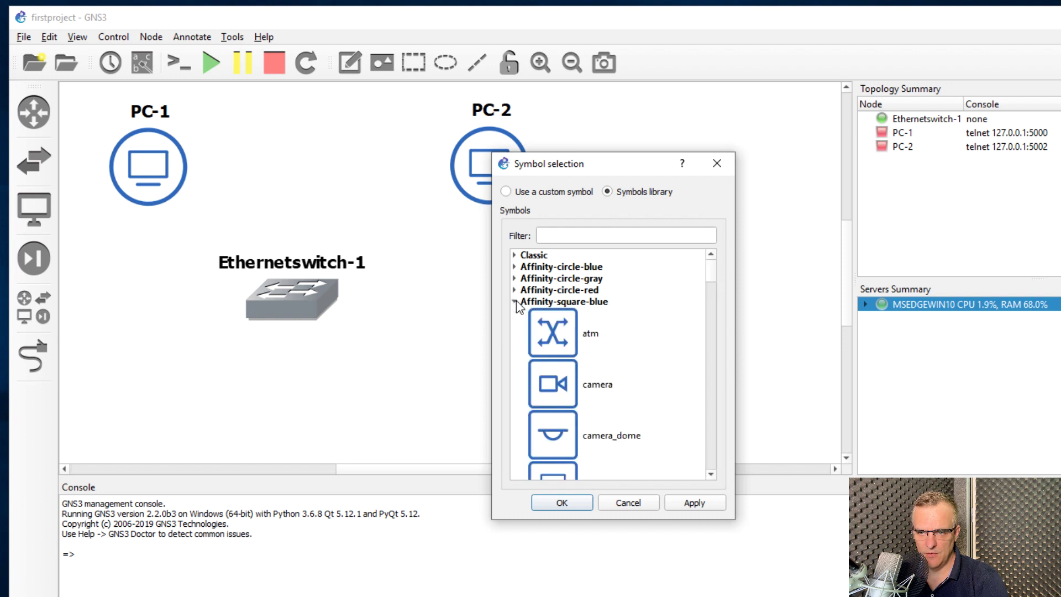
pyautogui.scroll(-10, 612, 339)
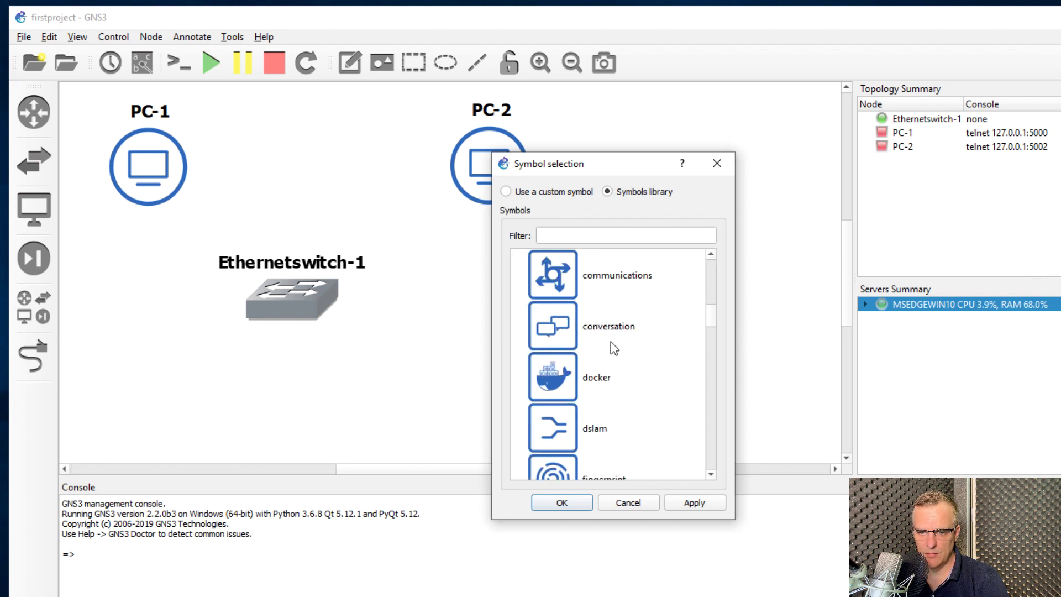
pyautogui.scroll(-3, 612, 348)
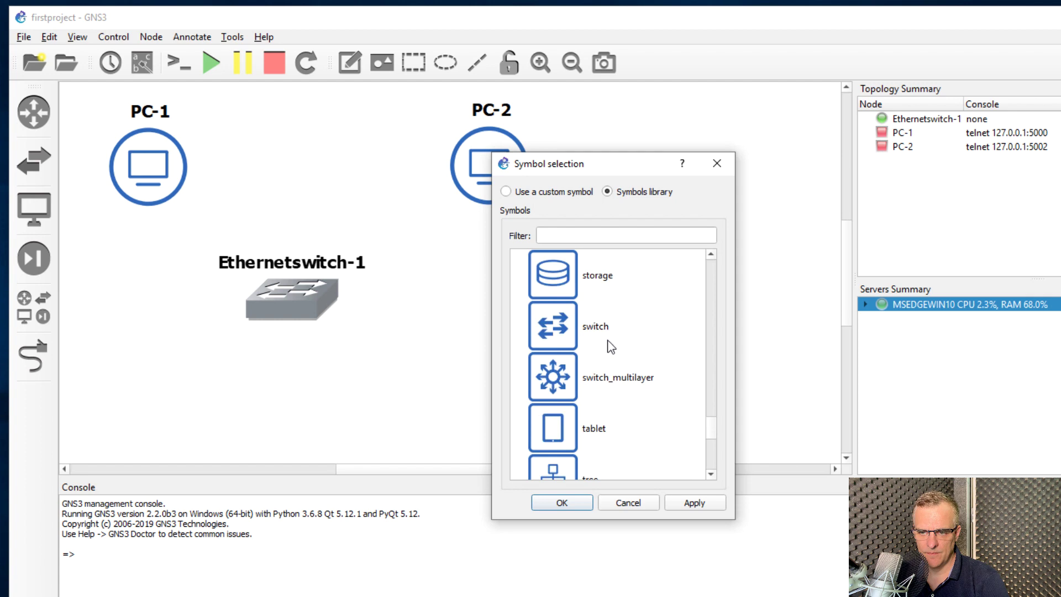
pyautogui.click(612, 348)
pyautogui.click(561, 503)
pyautogui.moveTo(294, 260); pyautogui.dragTo(391, 112)
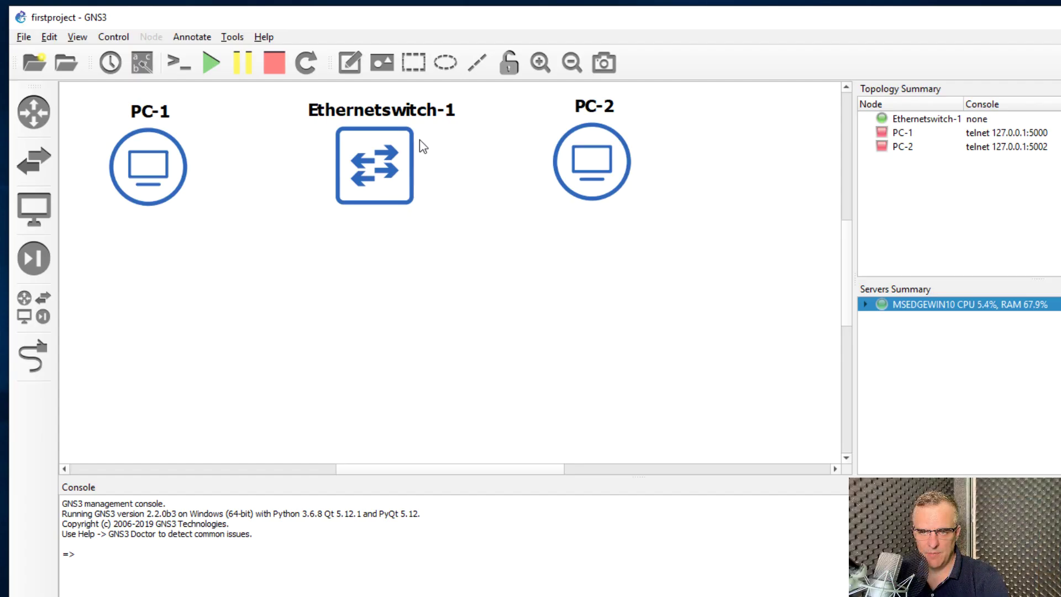
# Link PC-1 Ethernet0 to Ethernetswitch-1 port Ethernet0
pyautogui.click(32, 368)
pyautogui.click(158, 175)
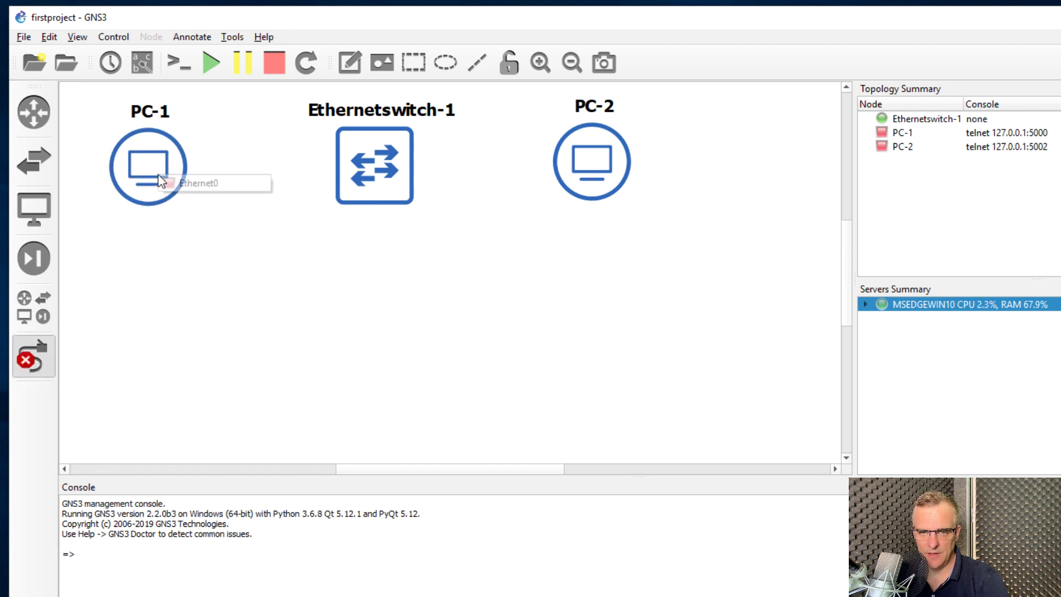
pyautogui.click(204, 186)
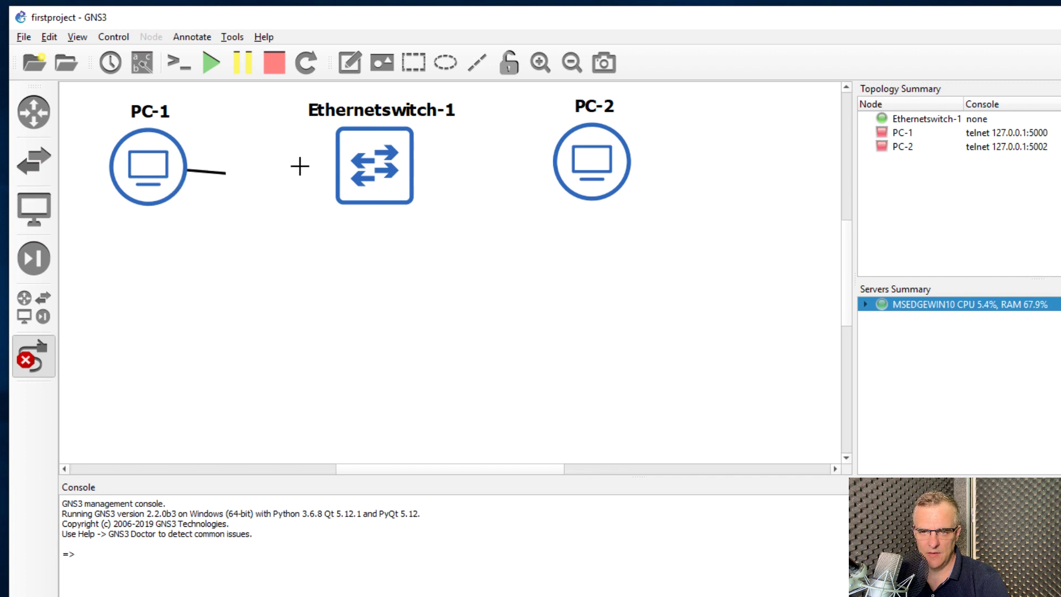
pyautogui.click(350, 163)
pyautogui.click(375, 174)
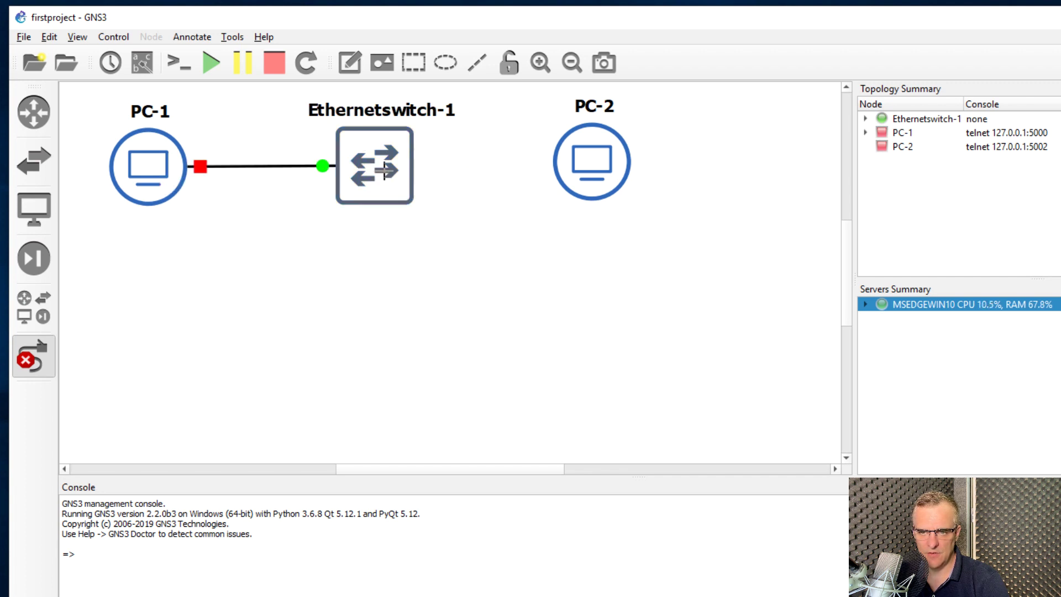
# Link switch port Ethernet1 to PC-2 Ethernet0, then nudge PC-2 right
pyautogui.click(385, 170)
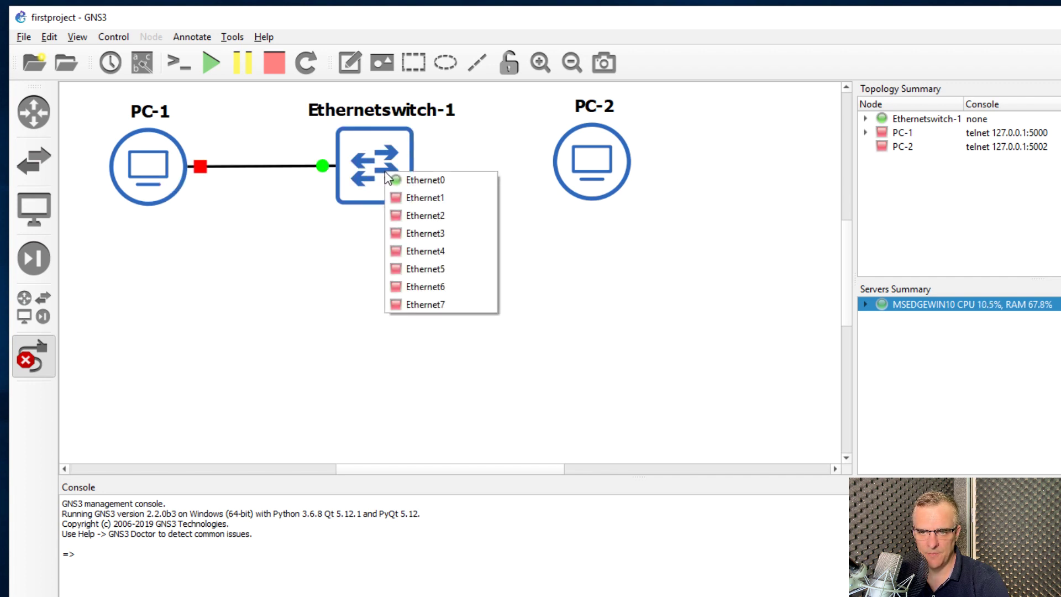
pyautogui.click(444, 198)
pyautogui.click(596, 159)
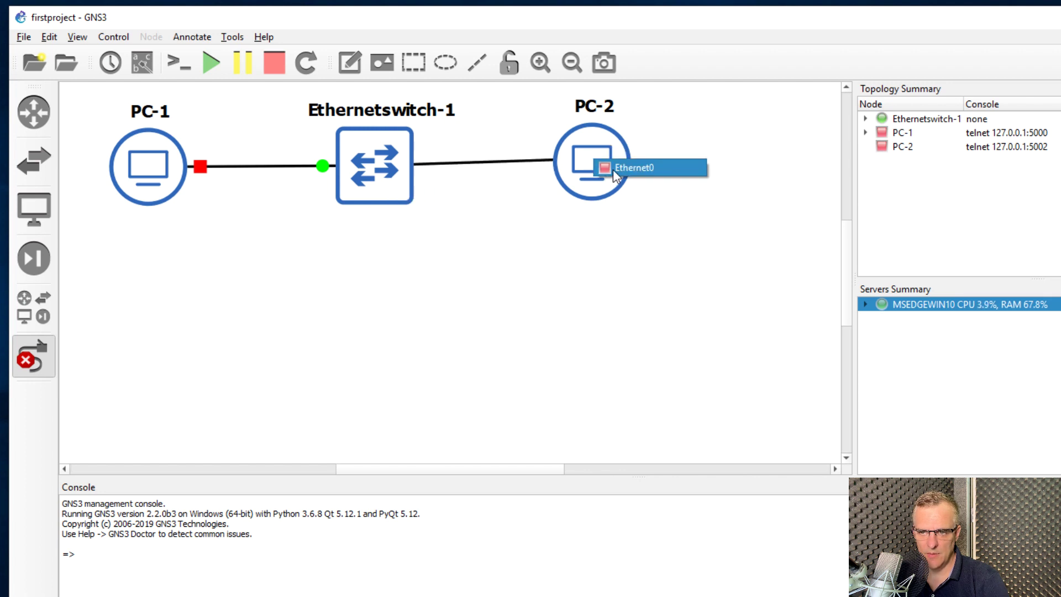
pyautogui.click(614, 168)
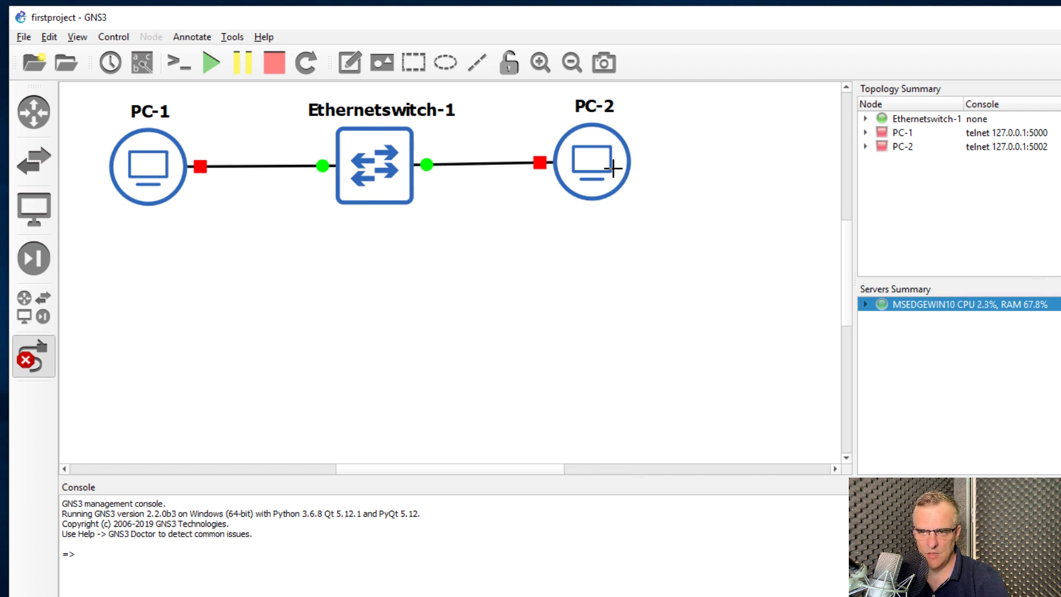
pyautogui.click(25, 360)
pyautogui.moveTo(581, 166); pyautogui.dragTo(602, 174)
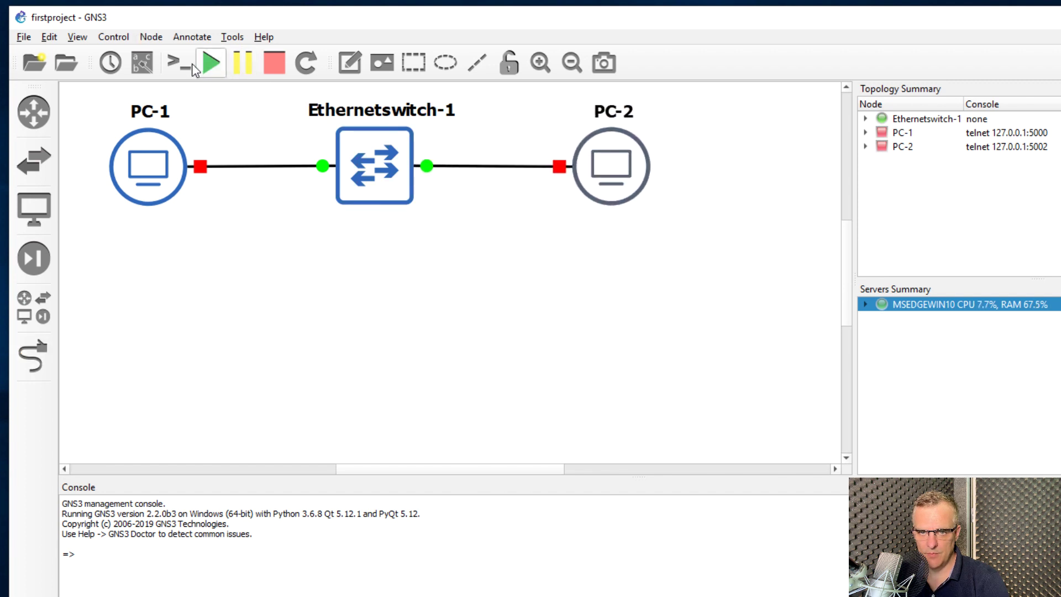
# Show the interface labels on the links and reposition the switch's and PC-2's e0 labels
pyautogui.click(144, 65)
pyautogui.moveTo(353, 187); pyautogui.dragTo(312, 191)
pyautogui.moveTo(578, 186); pyautogui.dragTo(531, 186)
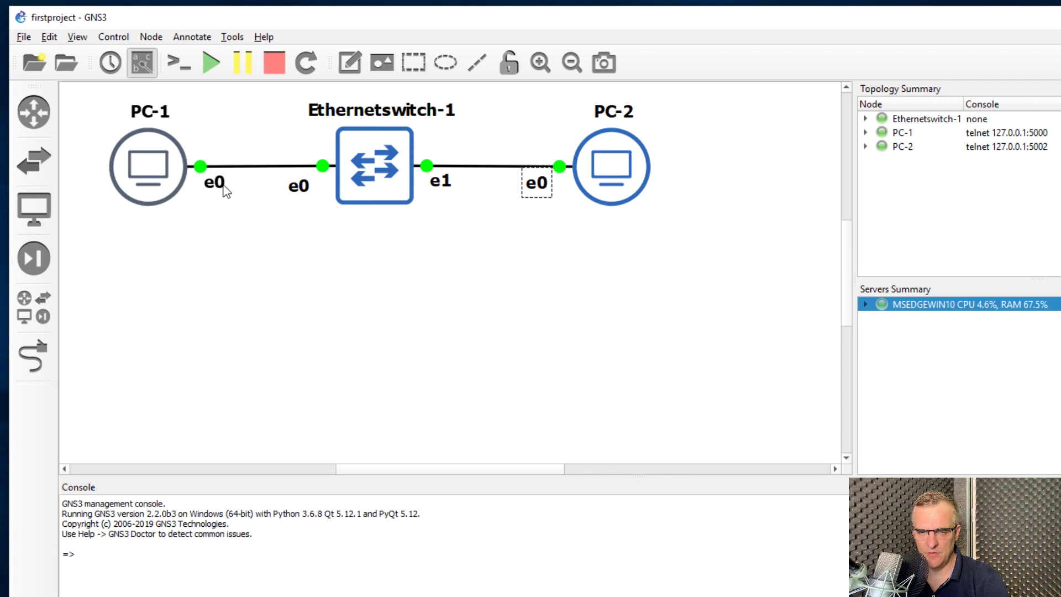
# Open consoles for all nodes and arrange the PC-1 and PC-2 console windows
pyautogui.click(172, 65)
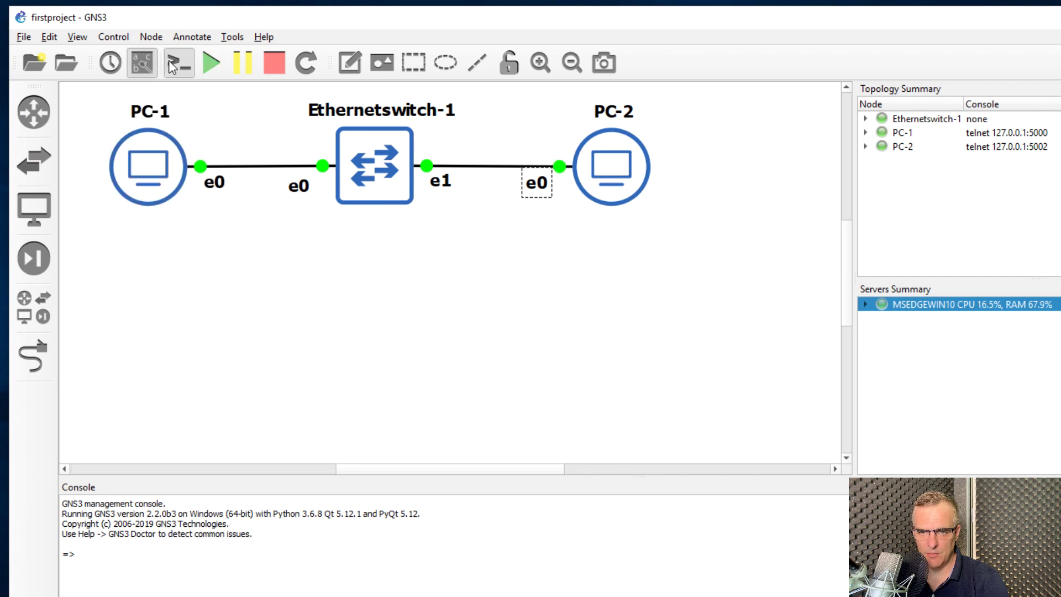
pyautogui.moveTo(249, 141); pyautogui.dragTo(805, 245)
pyautogui.moveTo(313, 124); pyautogui.dragTo(342, 241)
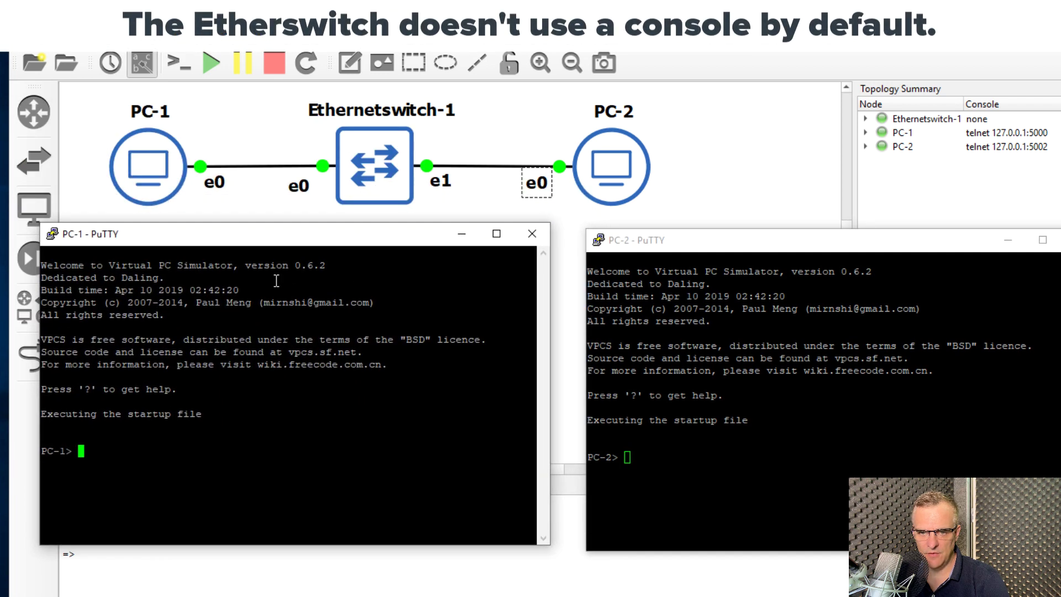
# Change PC-1's console font to bold 20-point Courier New
pyautogui.rightClick(234, 232)
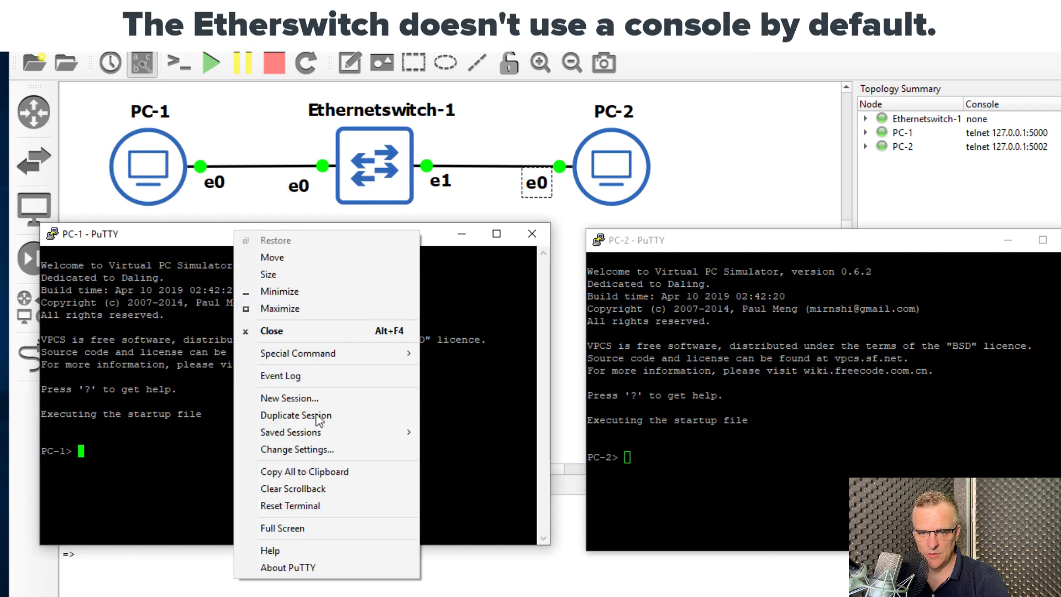
pyautogui.click(303, 449)
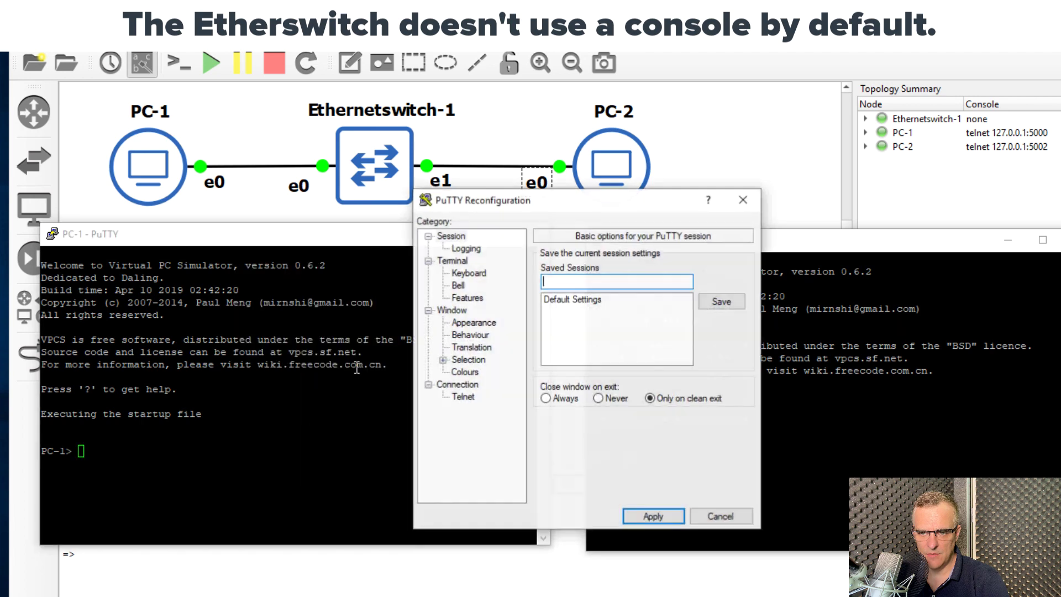
pyautogui.click(490, 324)
pyautogui.click(719, 348)
pyautogui.click(724, 430)
pyautogui.click(627, 392)
pyautogui.press('Return')
pyautogui.click(649, 514)
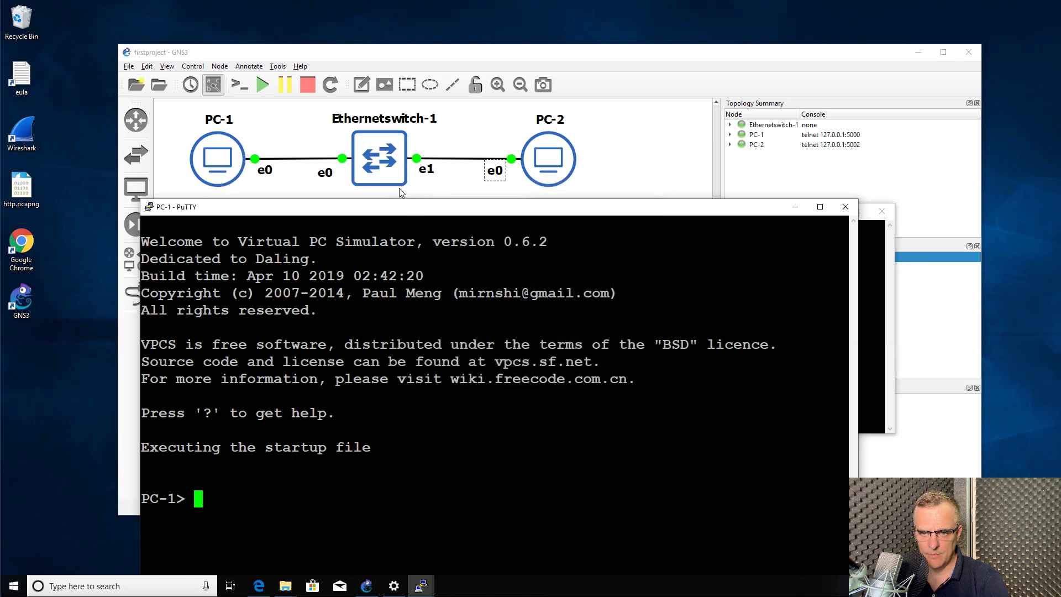
# Rearrange PC-1's console and the GNS3 window, bringing PC-2's console forward
pyautogui.moveTo(409, 206); pyautogui.dragTo(303, 148)
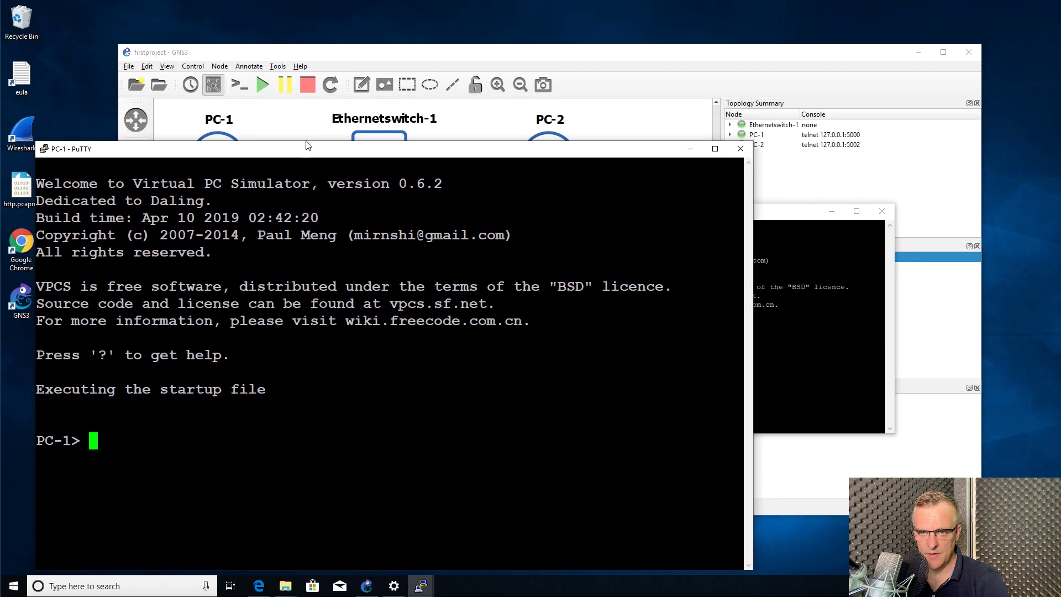
pyautogui.moveTo(420, 62); pyautogui.dragTo(419, 18)
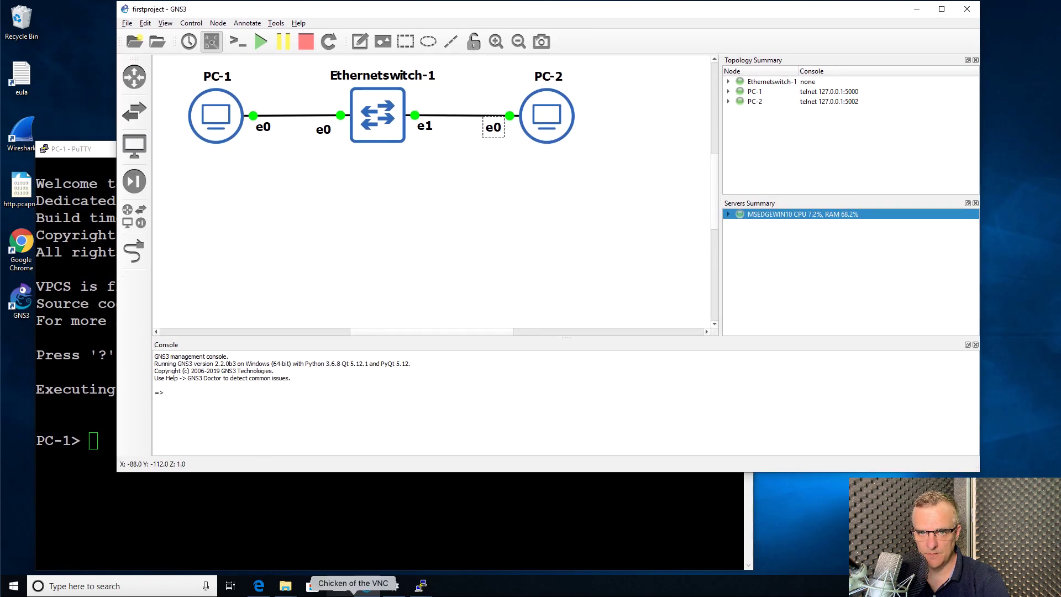
pyautogui.click(340, 265)
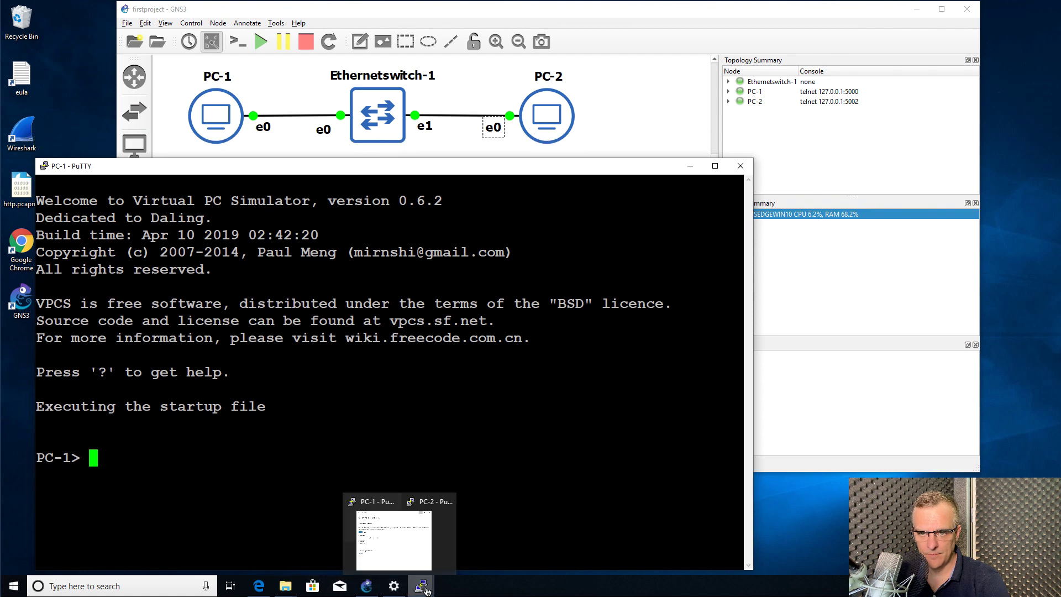
pyautogui.click(497, 525)
# Change PC-2's console font to bold 20-point Courier New and move it over PC-1's
pyautogui.rightClick(636, 214)
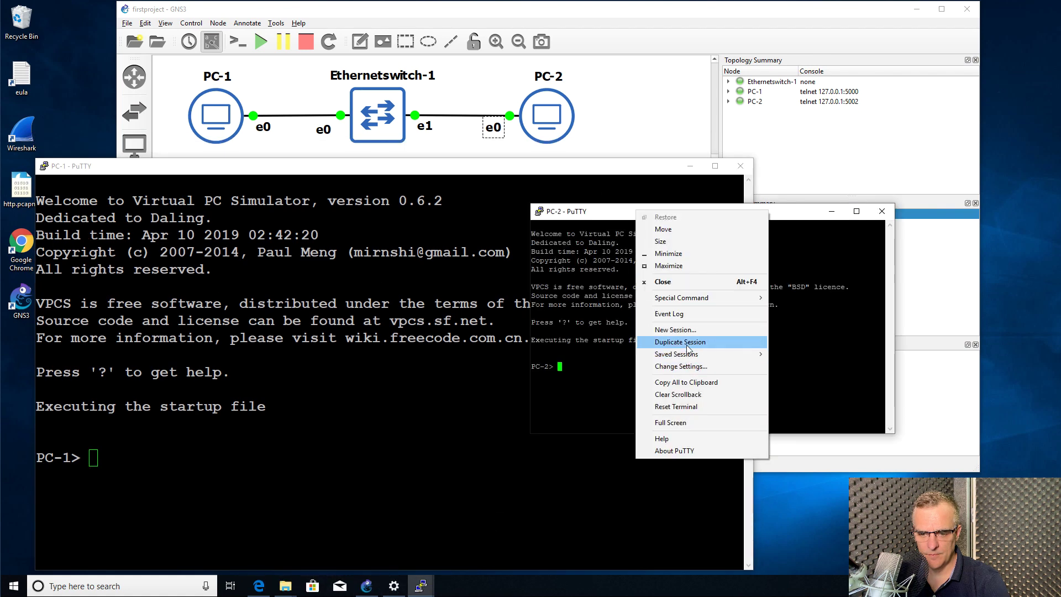
pyautogui.click(663, 366)
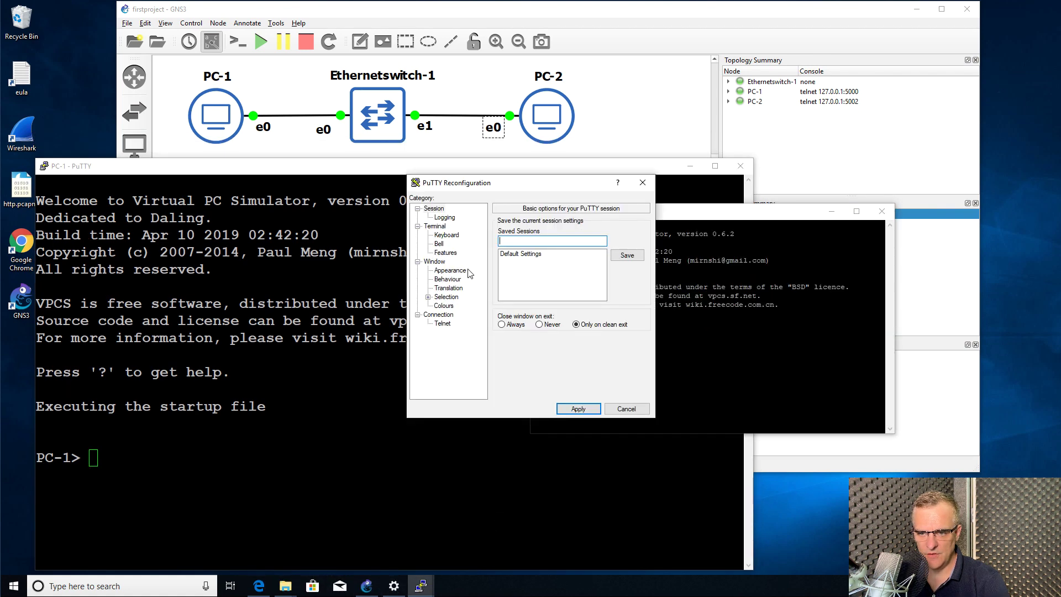
pyautogui.click(450, 271)
pyautogui.click(627, 287)
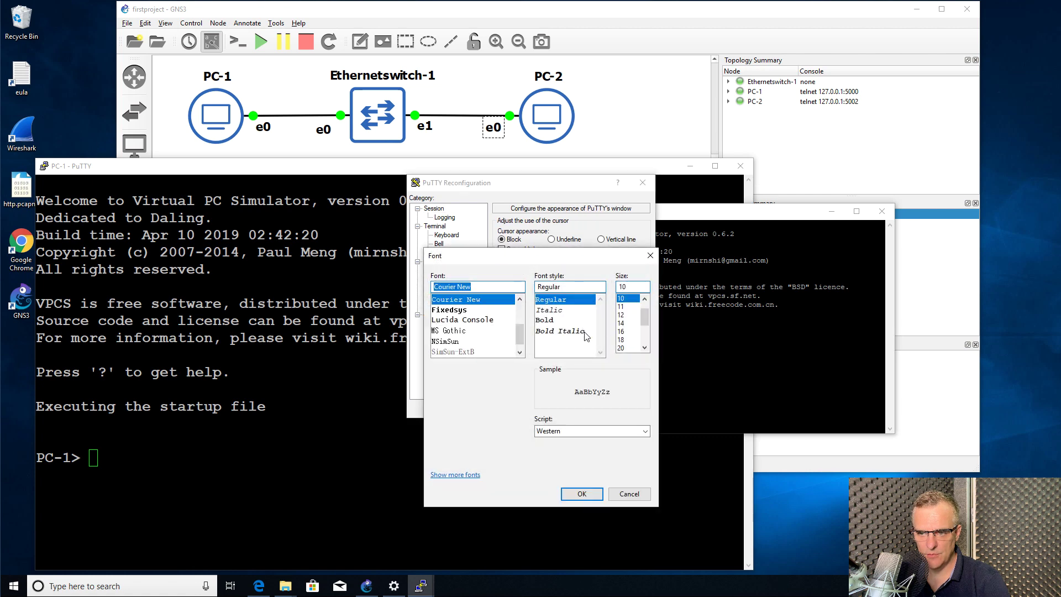
pyautogui.click(622, 347)
pyautogui.click(545, 320)
pyautogui.click(582, 493)
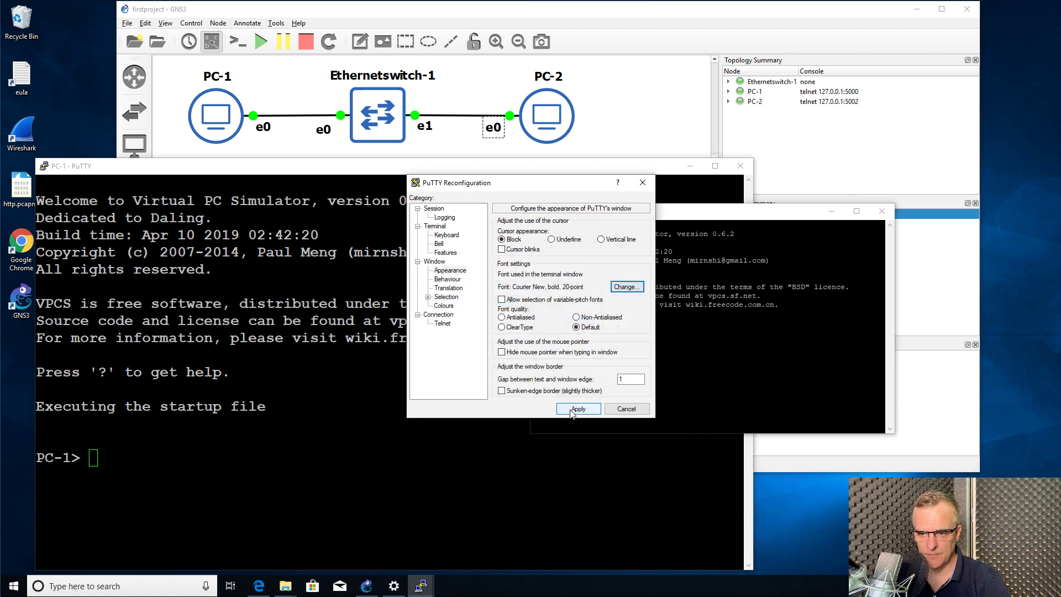
pyautogui.click(578, 412)
pyautogui.moveTo(624, 217); pyautogui.dragTo(413, 170)
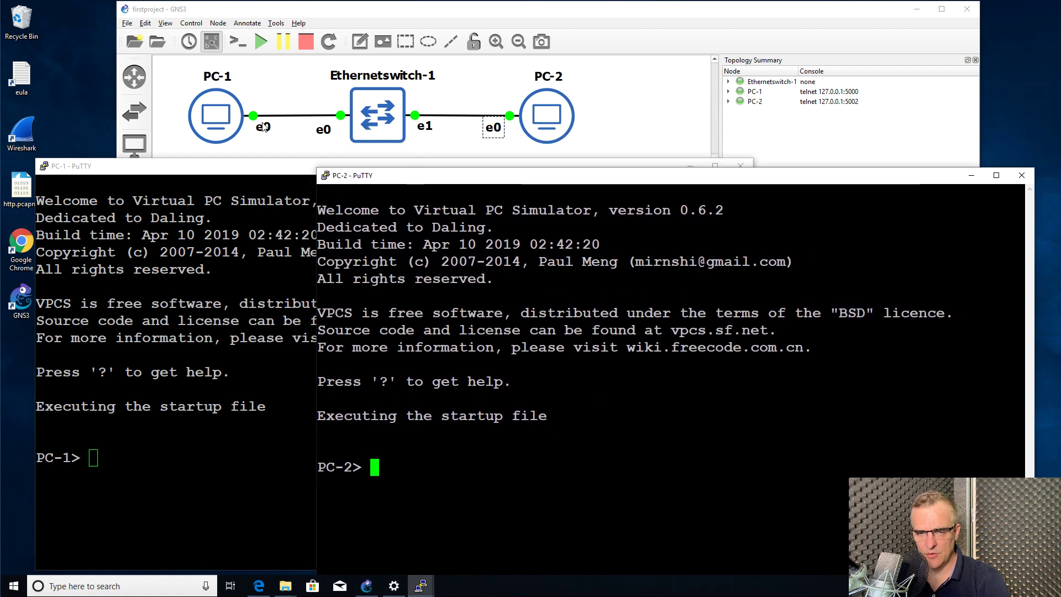
pyautogui.click(300, 211)
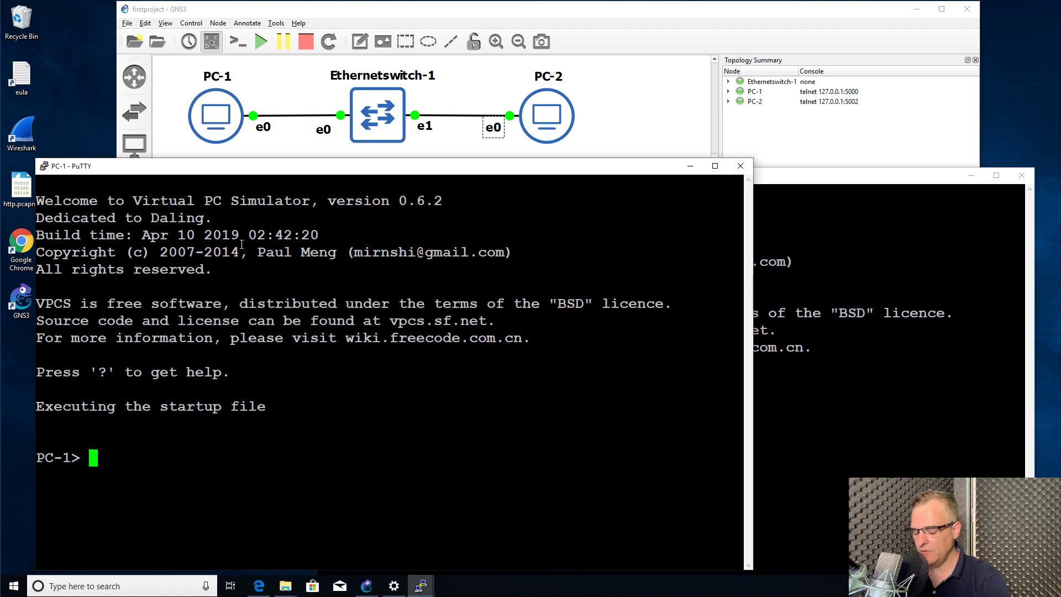
# Assign 10.1.1.1/24 to PC-1 and 10.1.1.2/24 to PC-2, then type 'ping 10.1.1.2' on PC-1
pyautogui.write('ip 10.1.1.')
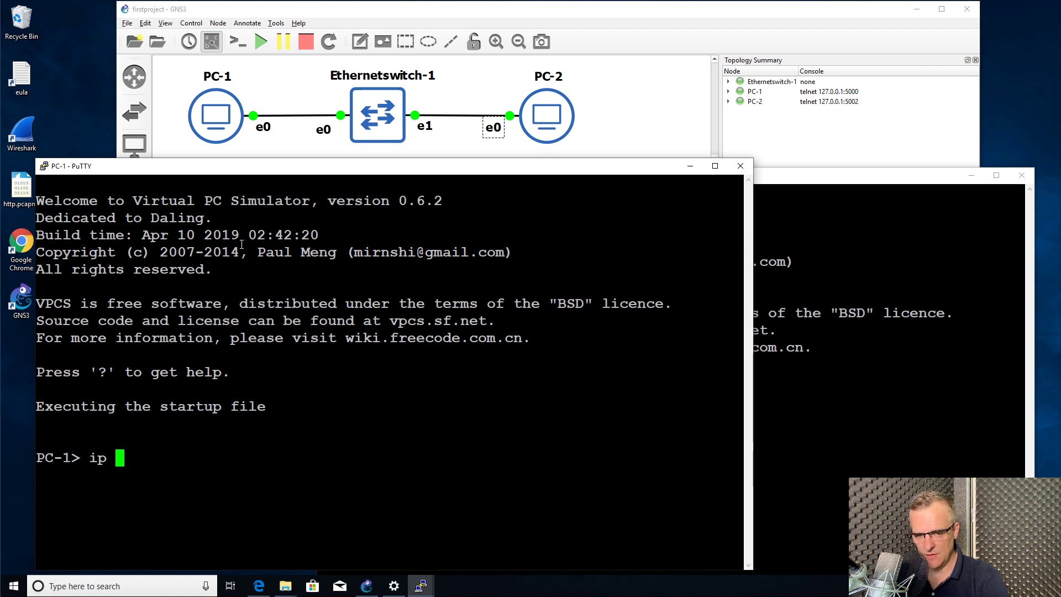
pyautogui.write('1')
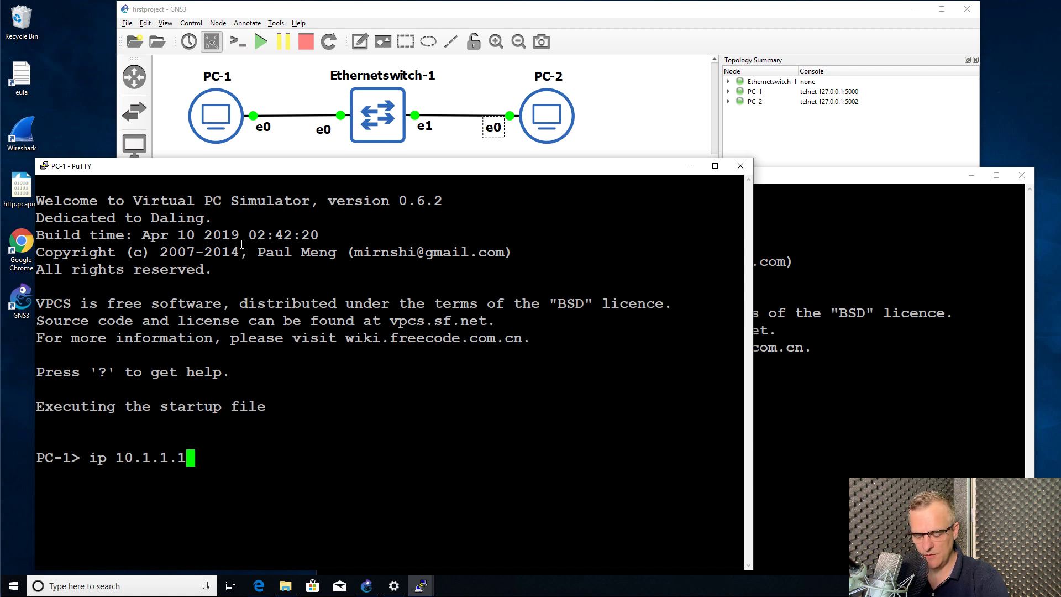
pyautogui.write('/24')
pyautogui.press('Return')
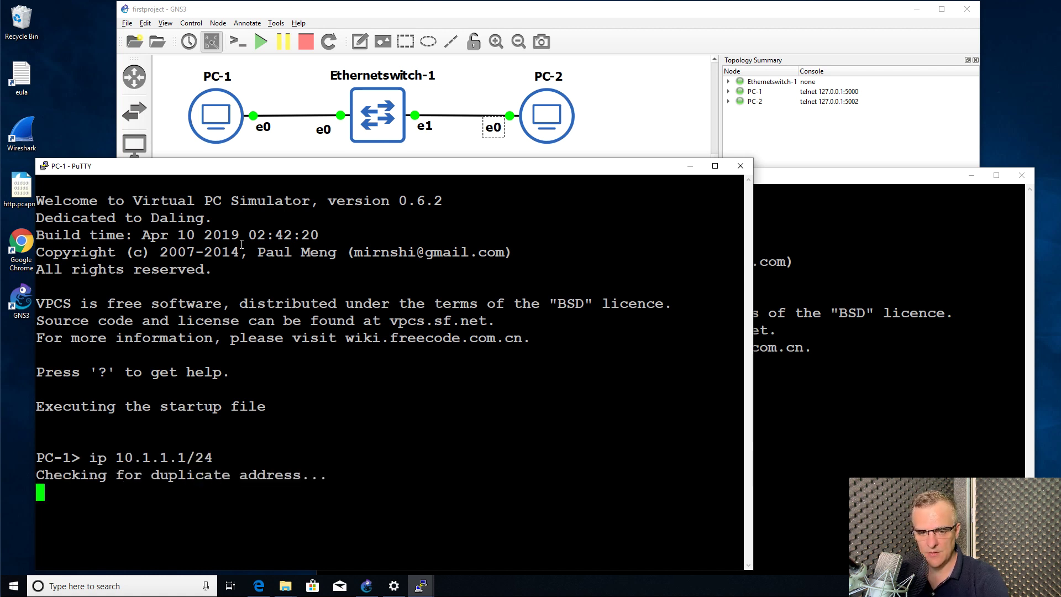
pyautogui.click(843, 197)
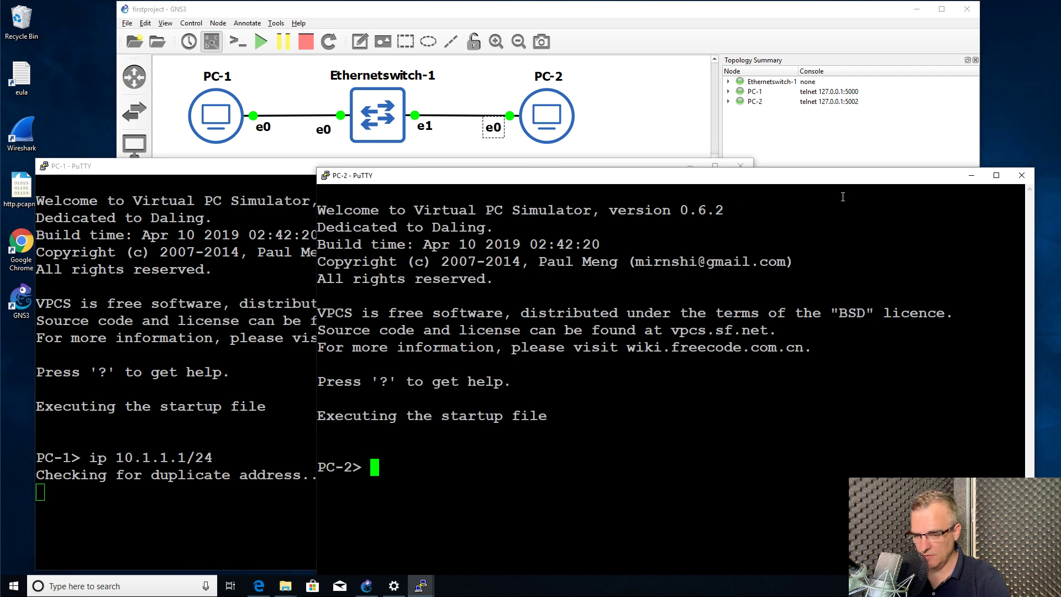
pyautogui.write('ip 10.1.1.')
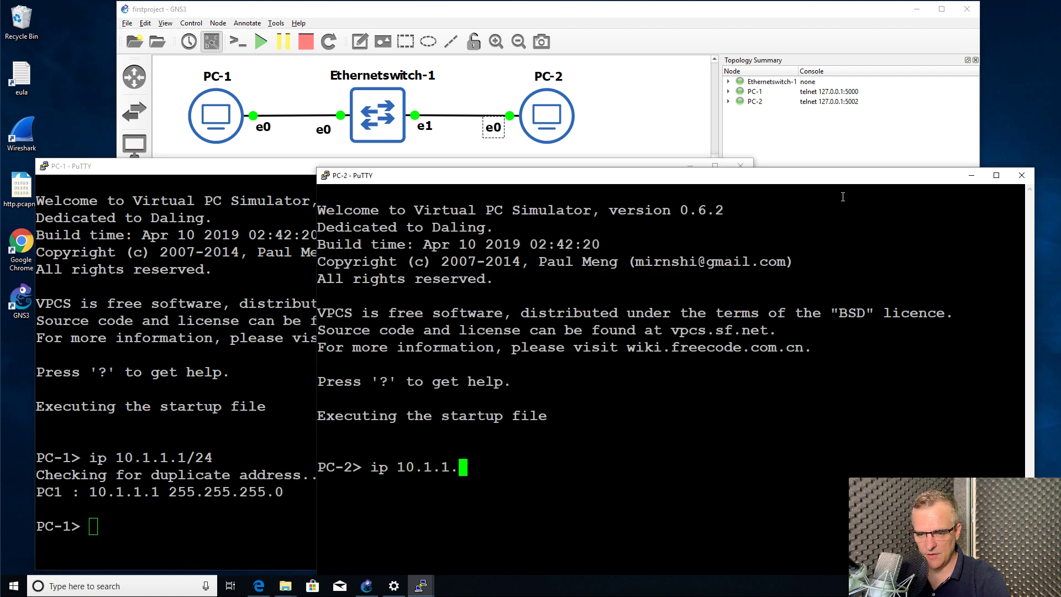
pyautogui.write('2/24')
pyautogui.press('Return')
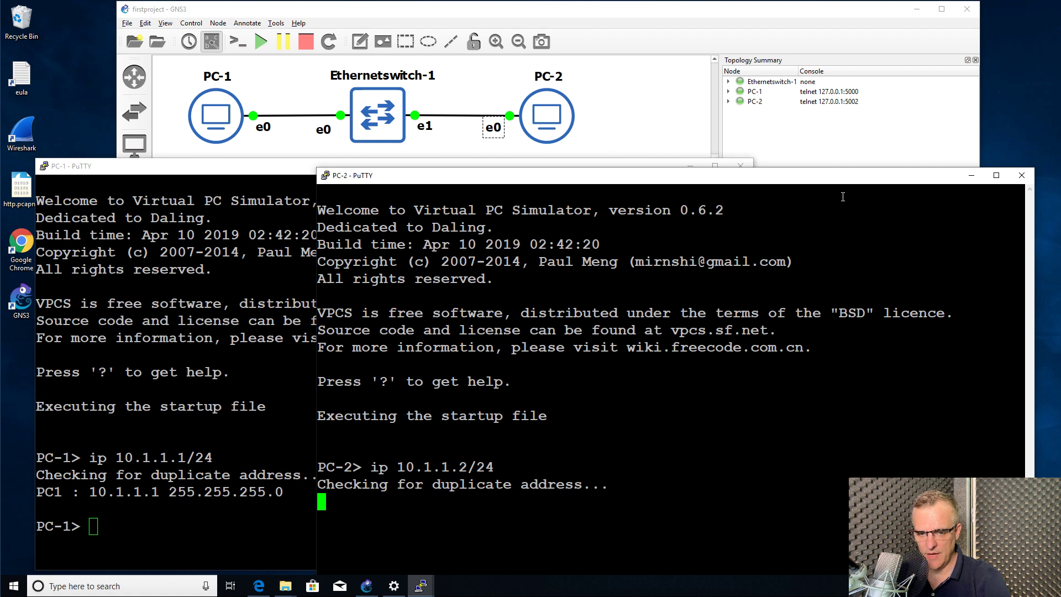
pyautogui.click(127, 400)
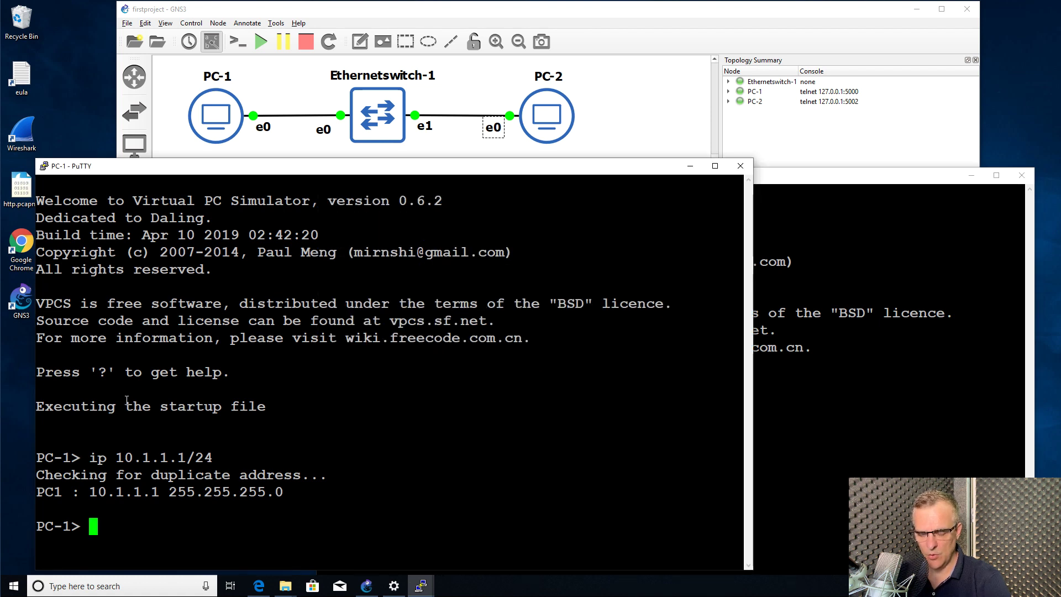
pyautogui.write('ping 10.1')
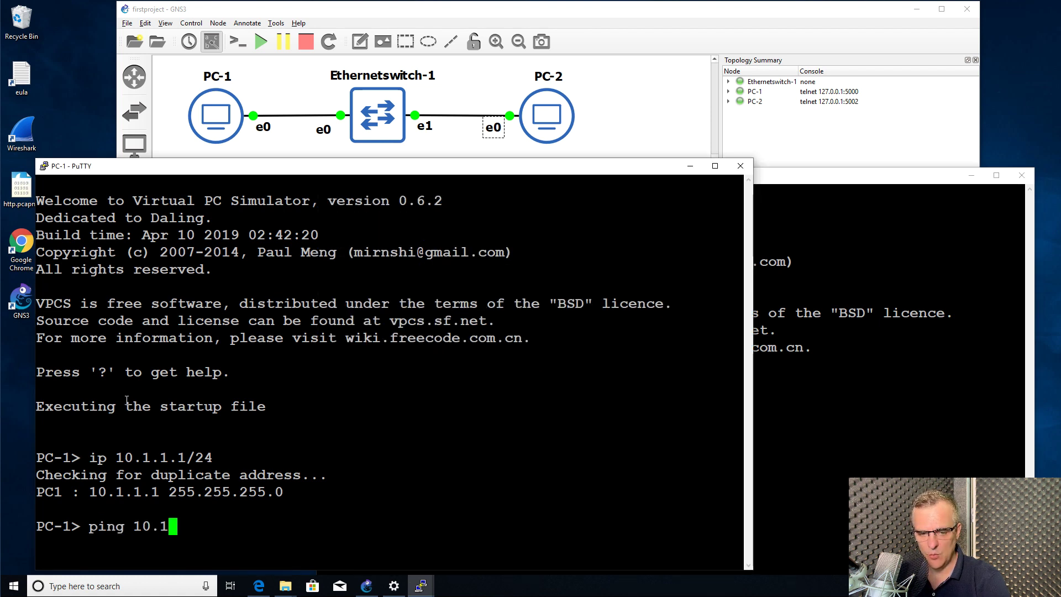
pyautogui.write('.1.2')
# Ping 10.1.1.2 from PC-1 and 10.1.1.1 from PC-2
pyautogui.press('Return')
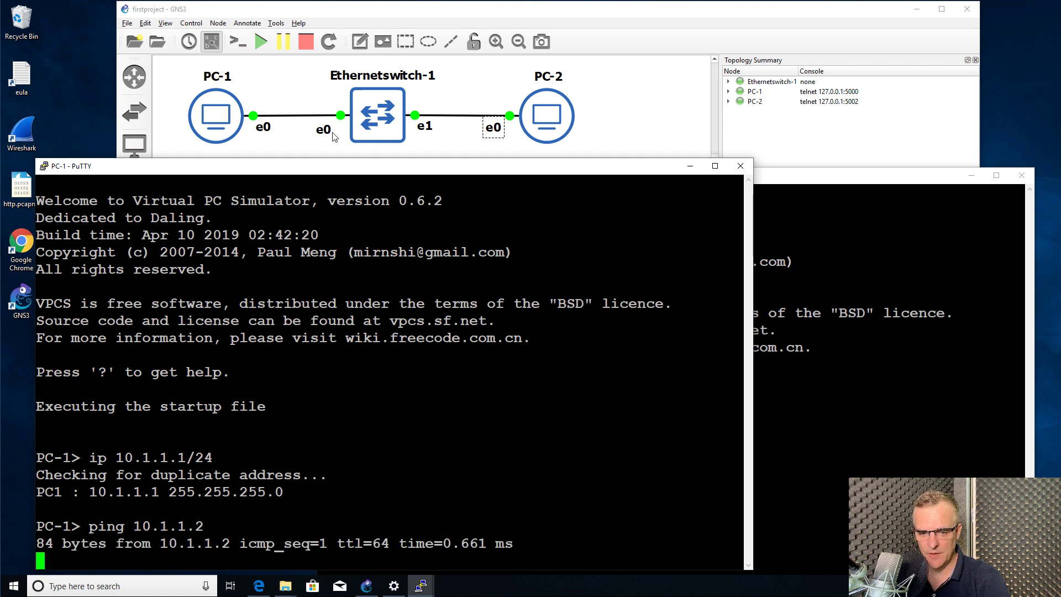
pyautogui.moveTo(352, 162); pyautogui.dragTo(349, 167)
pyautogui.moveTo(852, 178); pyautogui.dragTo(846, 150)
pyautogui.write('ping 10.1.1.1')
pyautogui.press('Return')
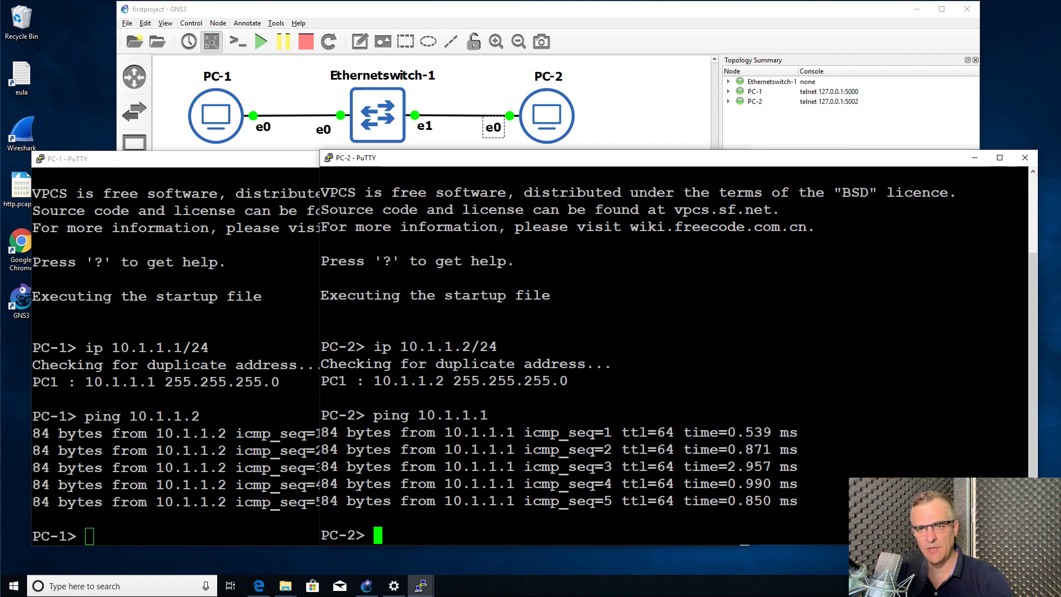
# Save the startup configuration on both PC-2 and PC-1 with 'save'
pyautogui.write('save')
pyautogui.press('Return')
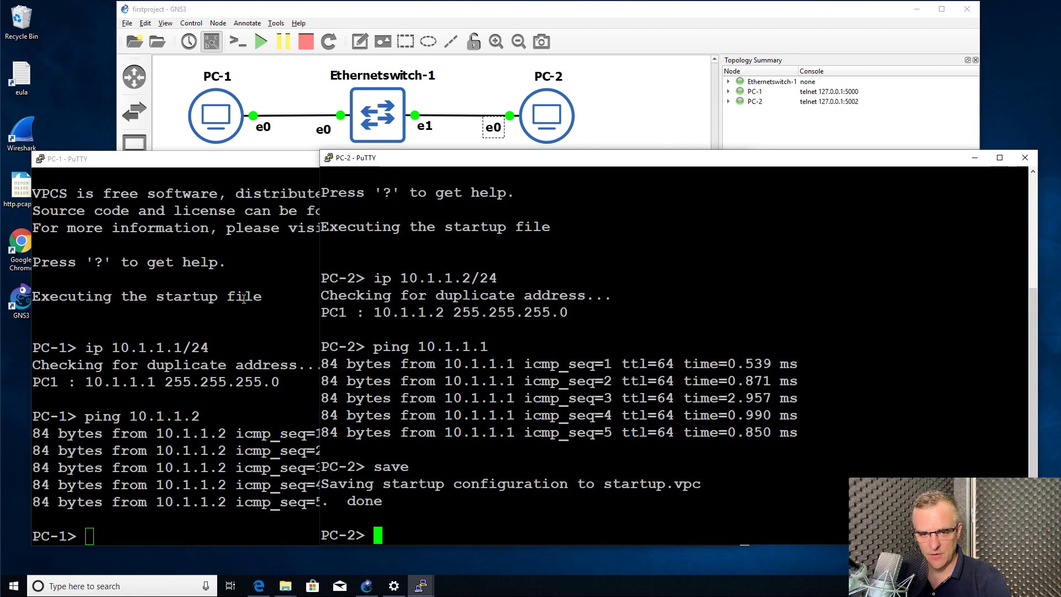
pyautogui.click(243, 298)
pyautogui.write('save')
pyautogui.press('Return')
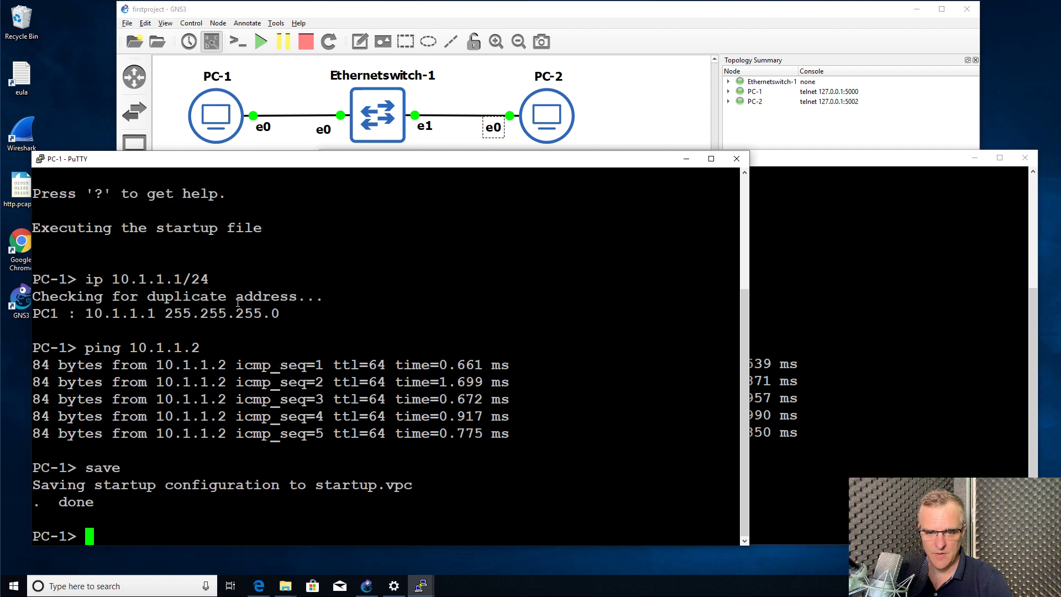
# Stop all devices in the topology and quit GNS3, confirming the exit
pyautogui.click(442, 14)
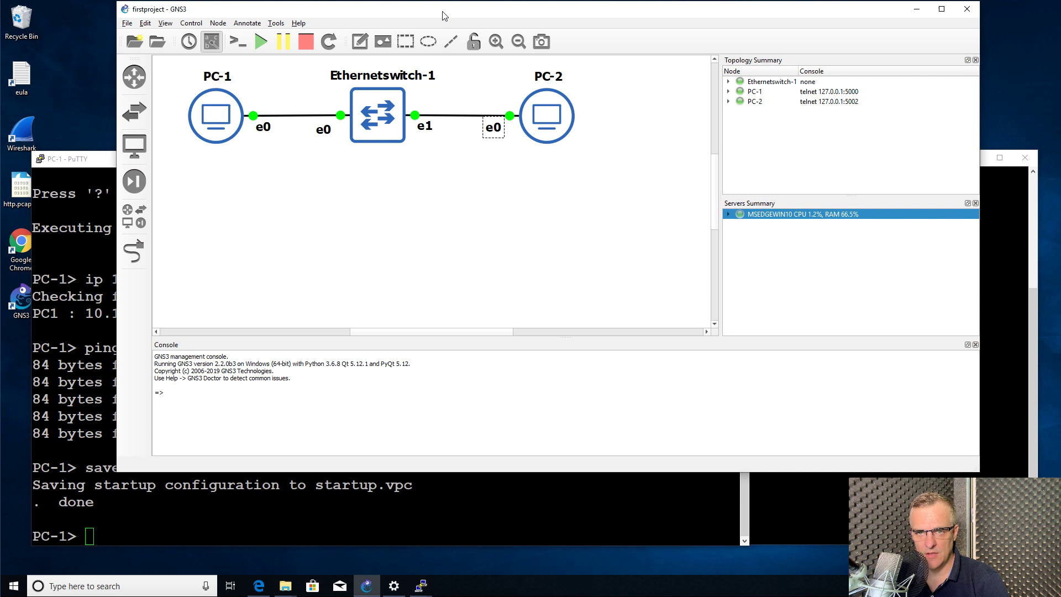
pyautogui.click(307, 48)
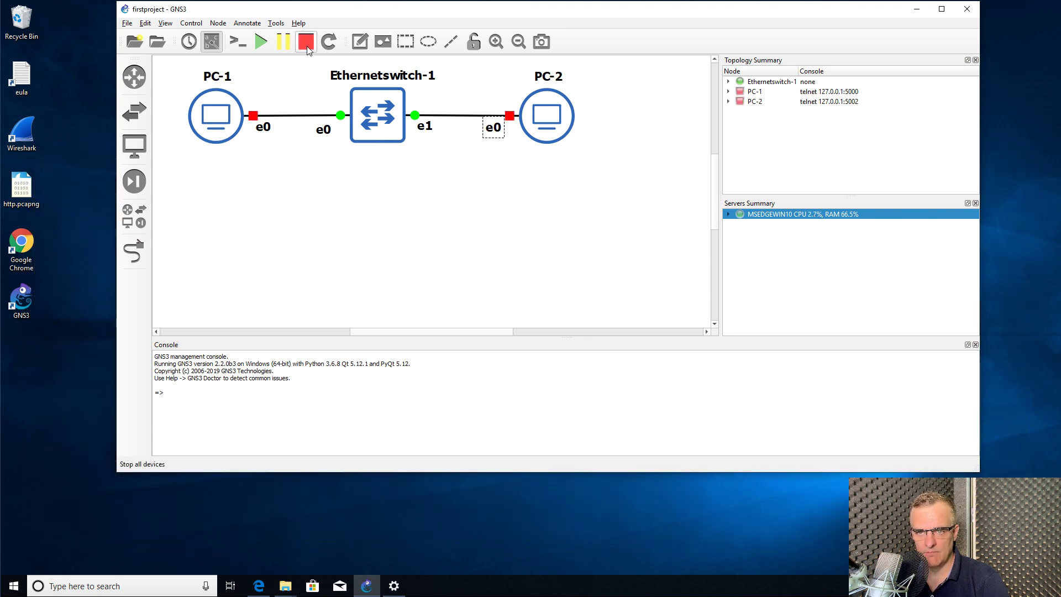
pyautogui.click(974, 12)
pyautogui.click(527, 258)
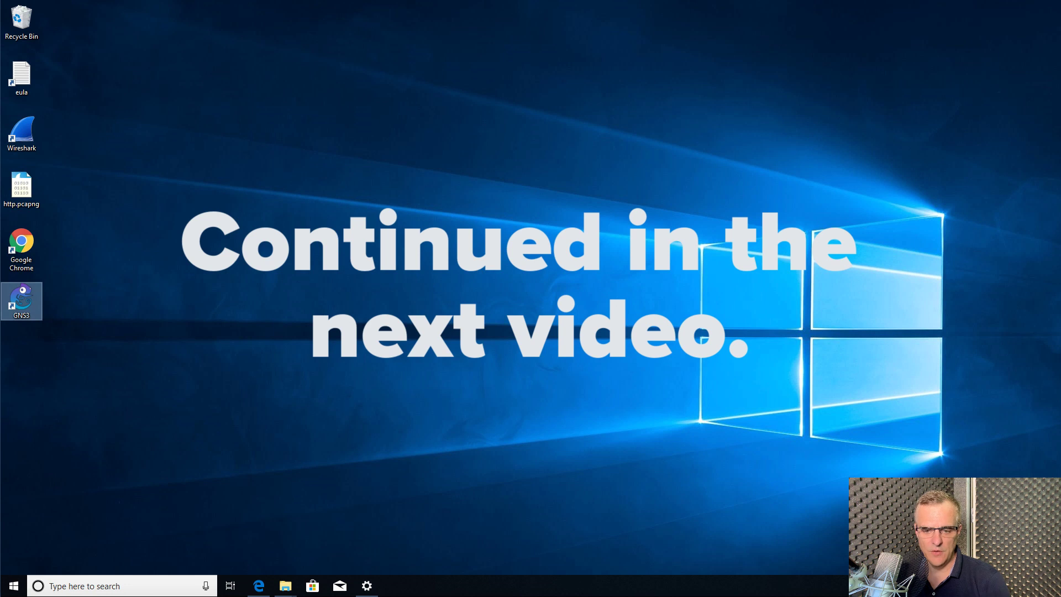
pyautogui.moveTo(295, 584)
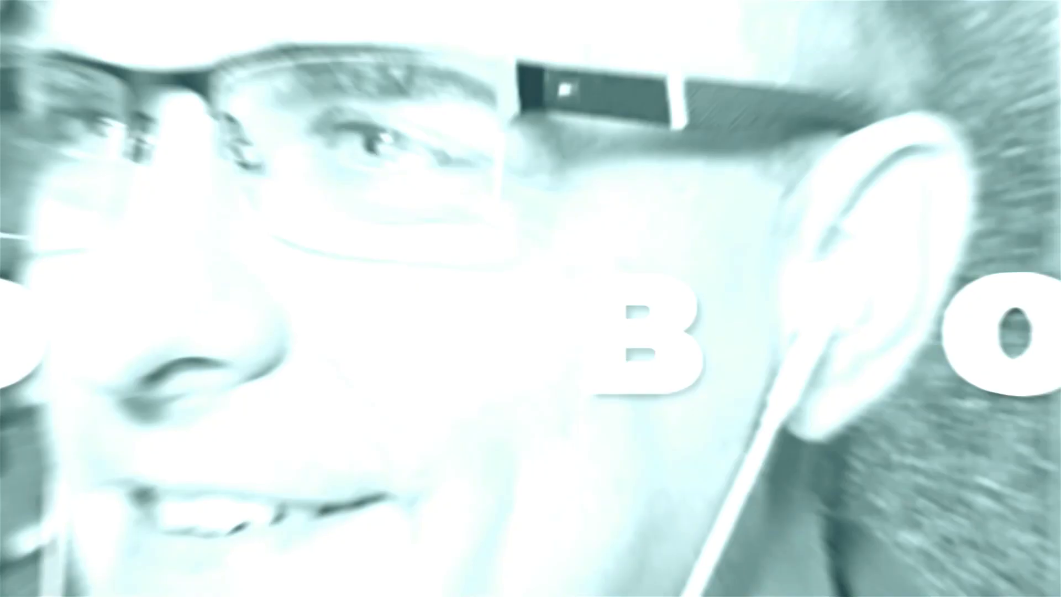